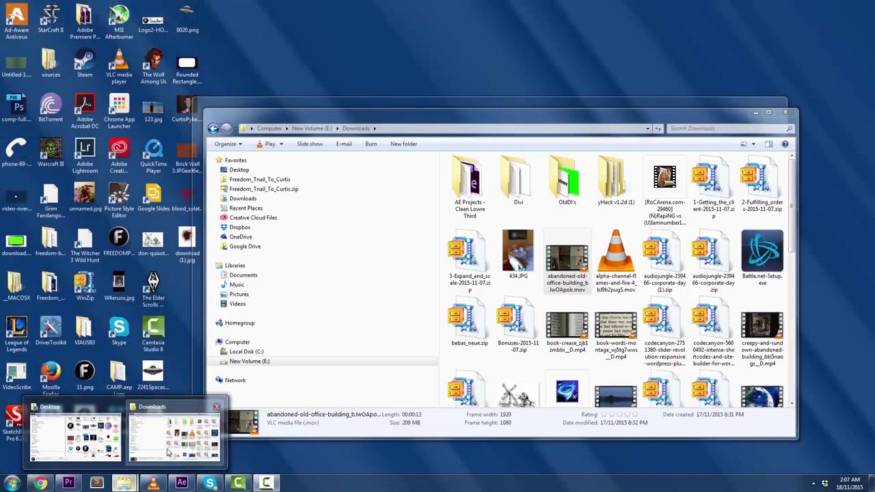
Step: Import abandoned-old-office-building_bJwOApolr.mov from the Downloads folder into the After Effects Project panel
left_click(167, 448)
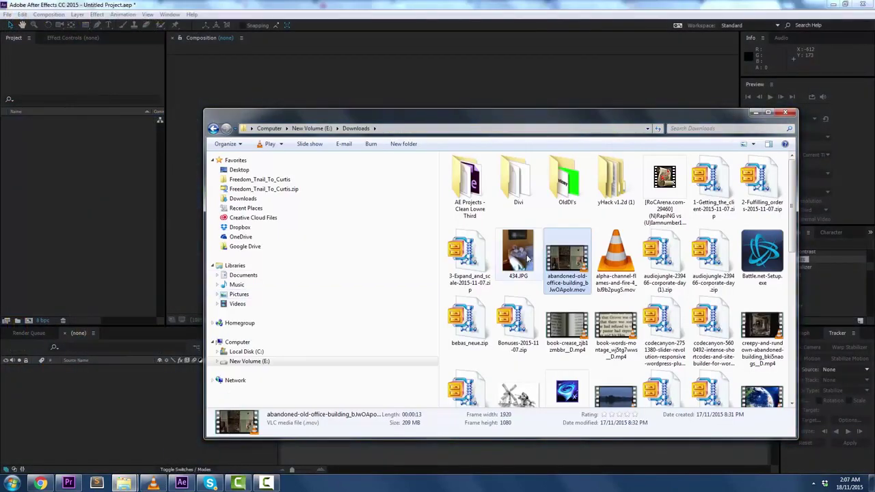
left_click_drag(577, 262, 89, 88)
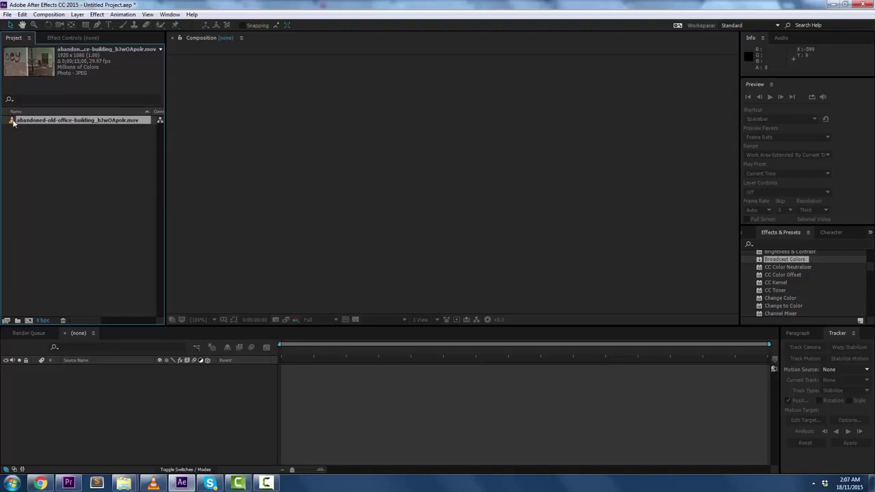
Step: Build a new composition from the office footage and scrub through it to preview
left_click_drag(19, 122, 30, 322)
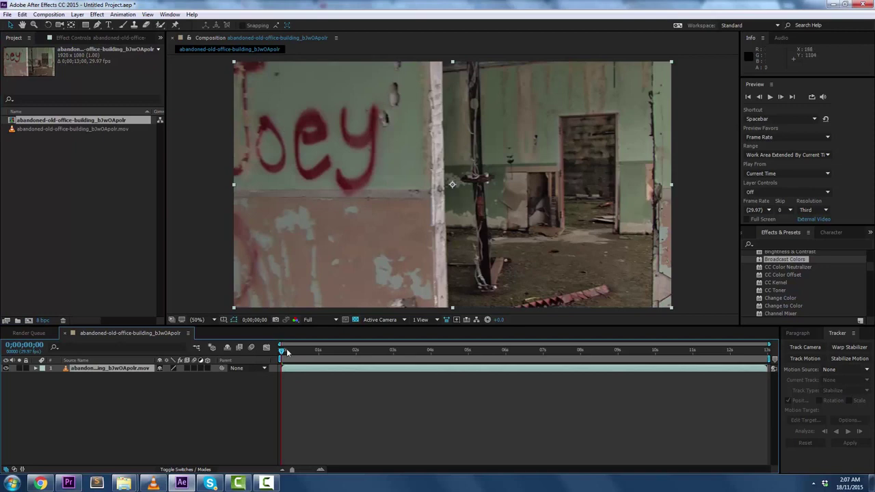
left_click_drag(281, 356, 359, 364)
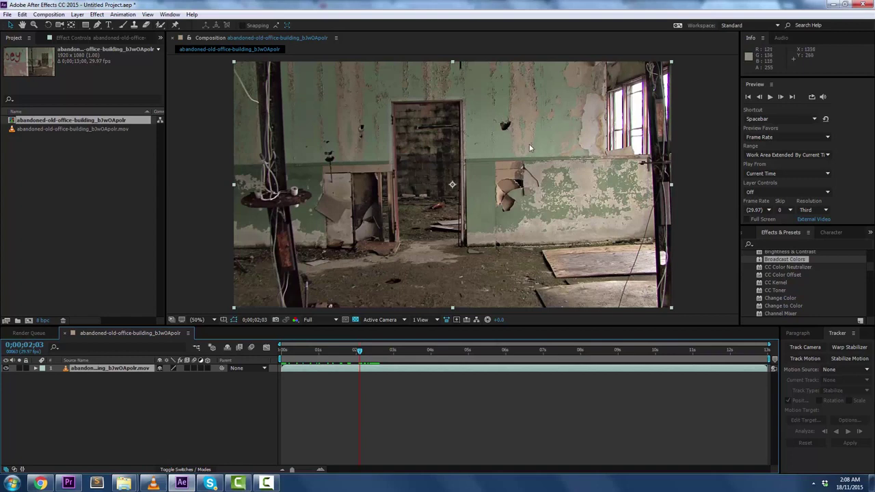
Step: Trim the footage layer to start about two seconds in and shorten its end
left_click_drag(362, 352, 338, 349)
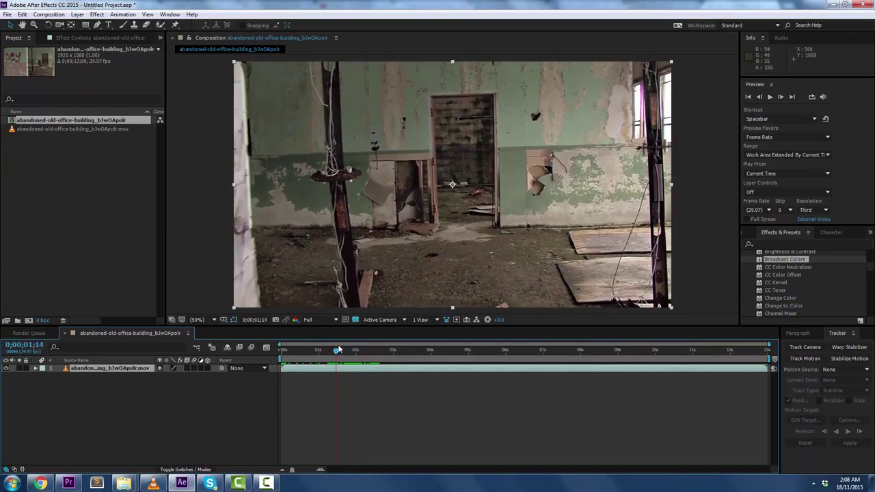
left_click_drag(290, 371, 359, 353)
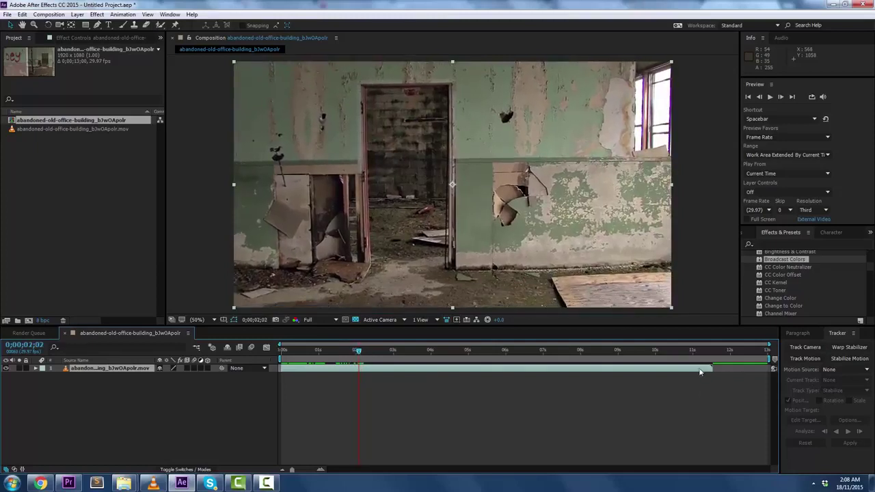
left_click_drag(712, 367, 368, 369)
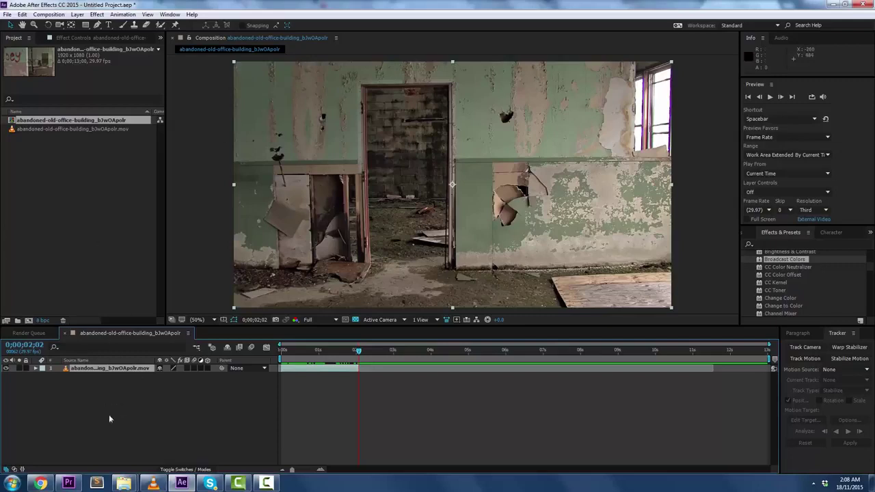
mouse_move(125, 484)
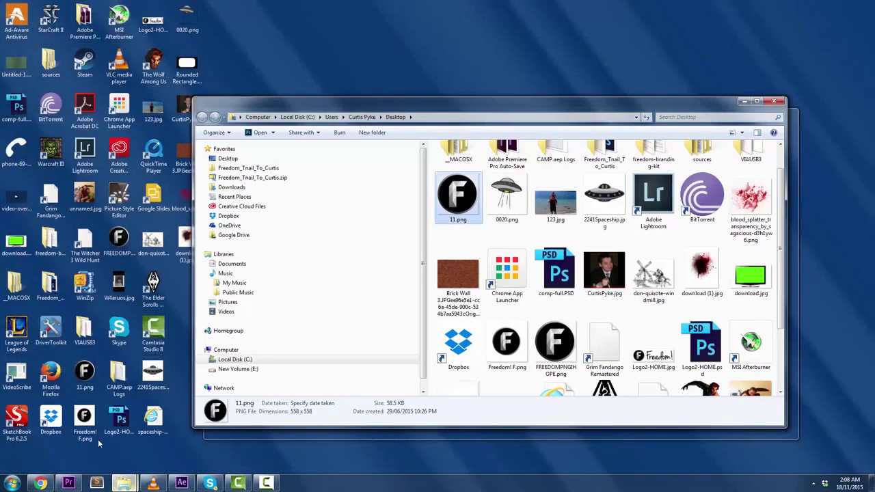
Step: Import blood_splatter_transparency PNG from the Desktop folder into the After Effects project
left_click(103, 438)
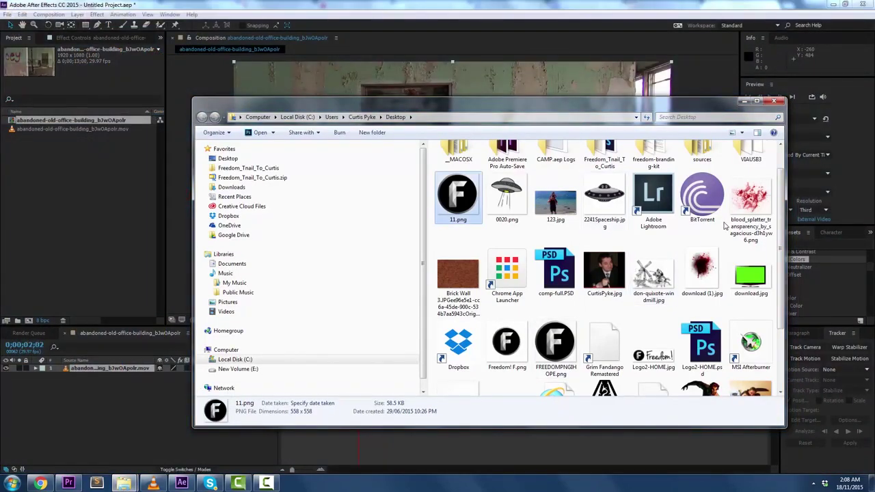
left_click_drag(750, 206, 68, 222)
left_click(124, 5)
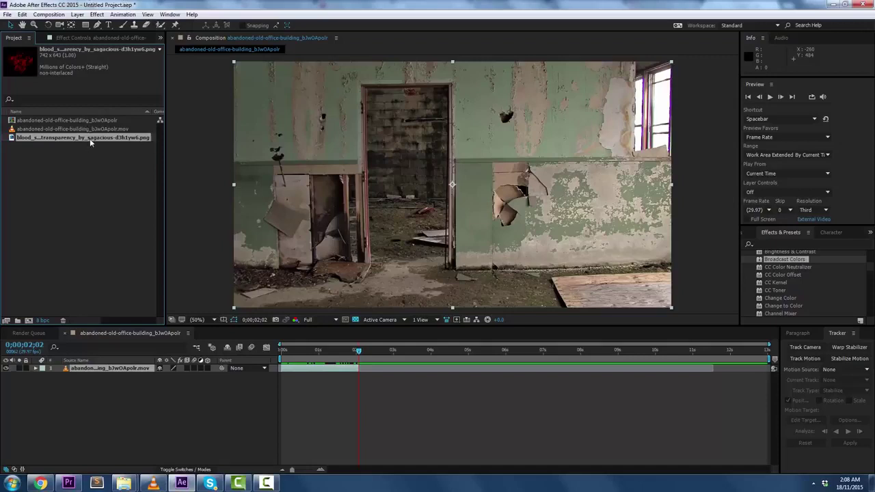
left_click_drag(90, 142, 106, 370)
left_click_drag(60, 142, 99, 369)
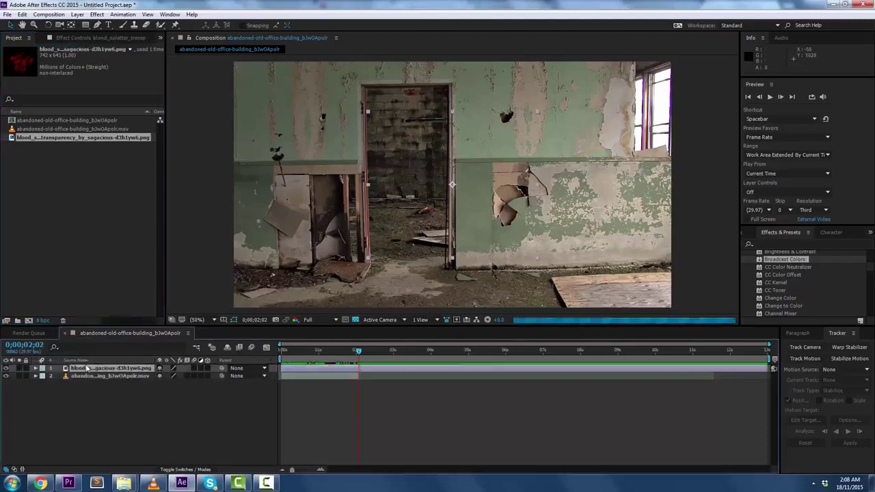
left_click_drag(451, 164, 538, 117)
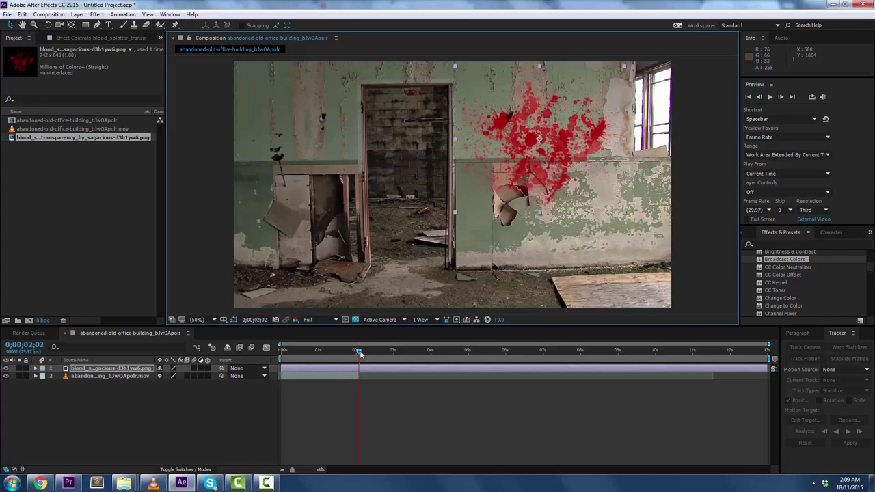
left_click_drag(361, 353, 384, 364)
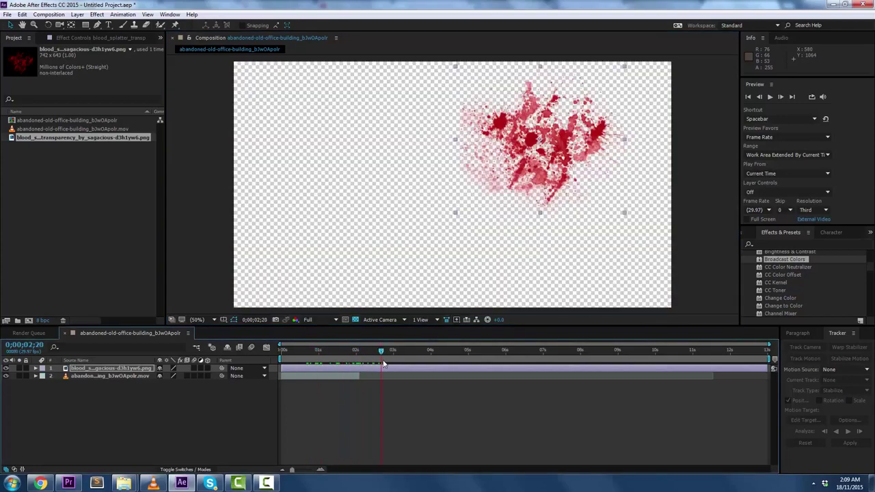
key("Home")
key("space")
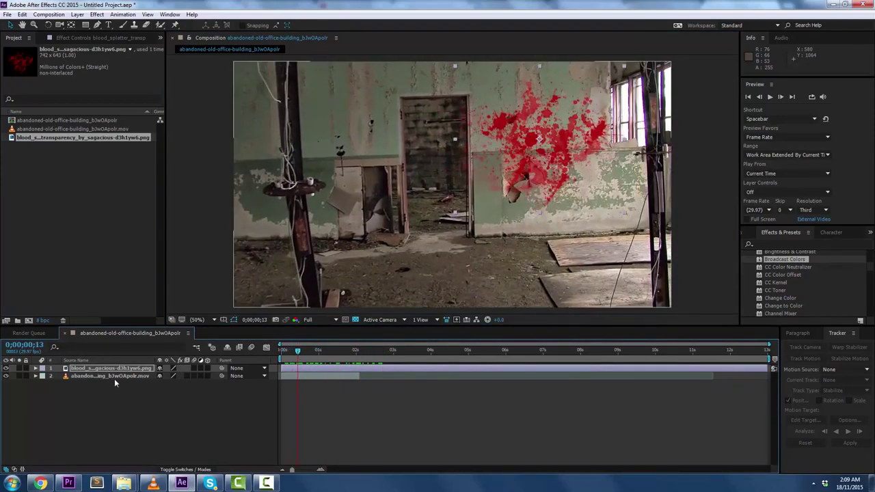
key("Delete")
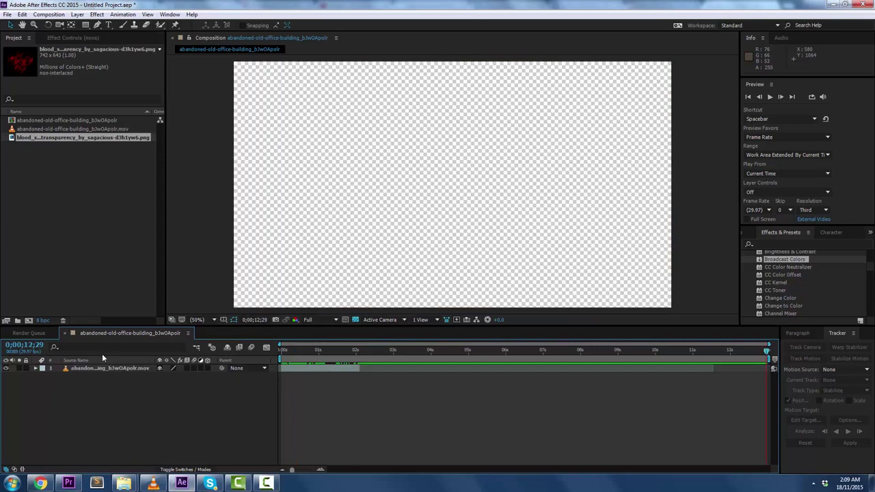
left_click(94, 216)
left_click(93, 369)
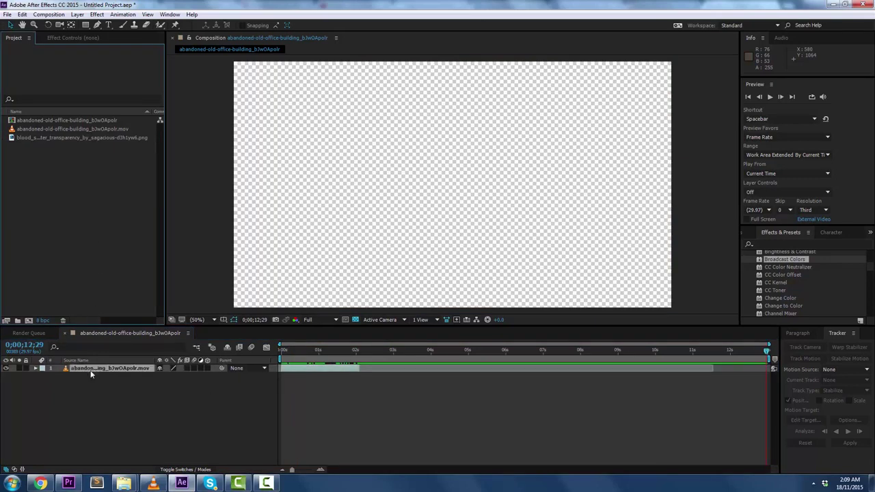
Step: Show the Tracker panel and run Track Camera on the office footage from frame 0
key("Home")
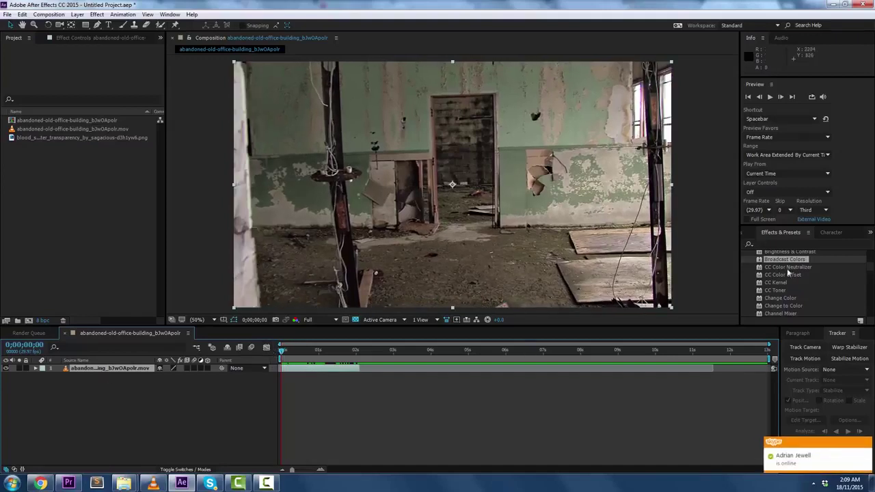
left_click(174, 15)
left_click(175, 16)
left_click(174, 16)
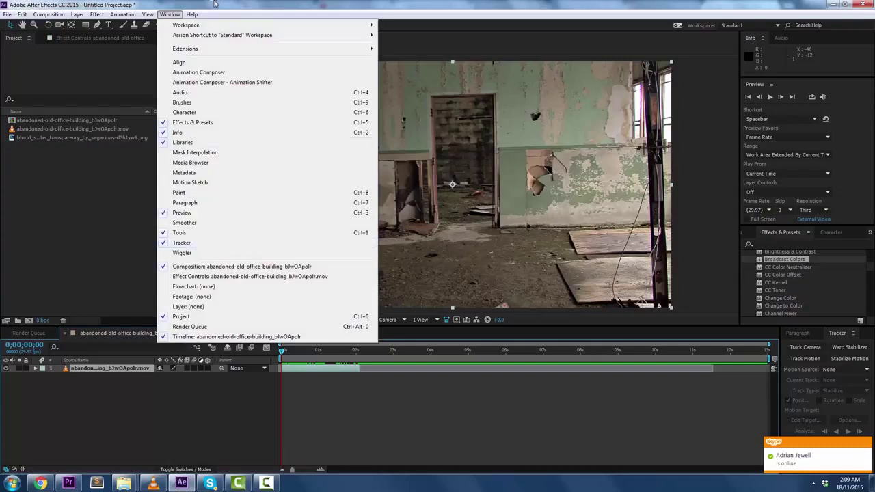
left_click(197, 244)
left_click(848, 335)
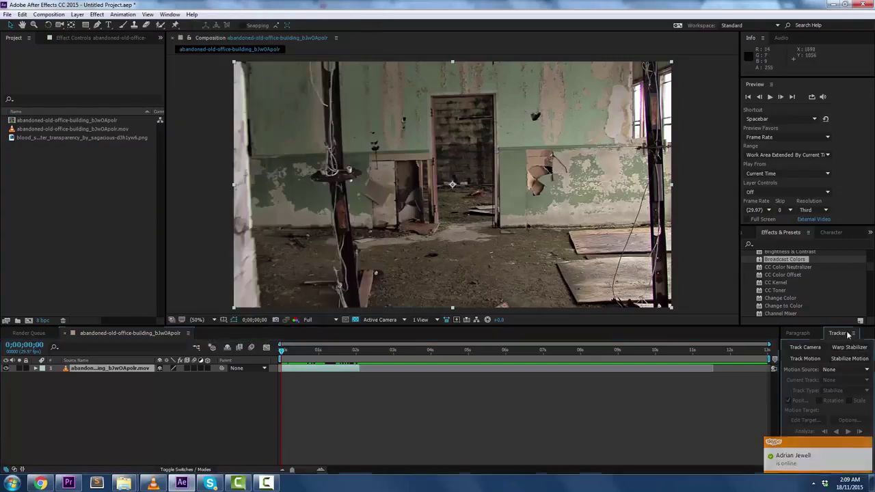
left_click(806, 347)
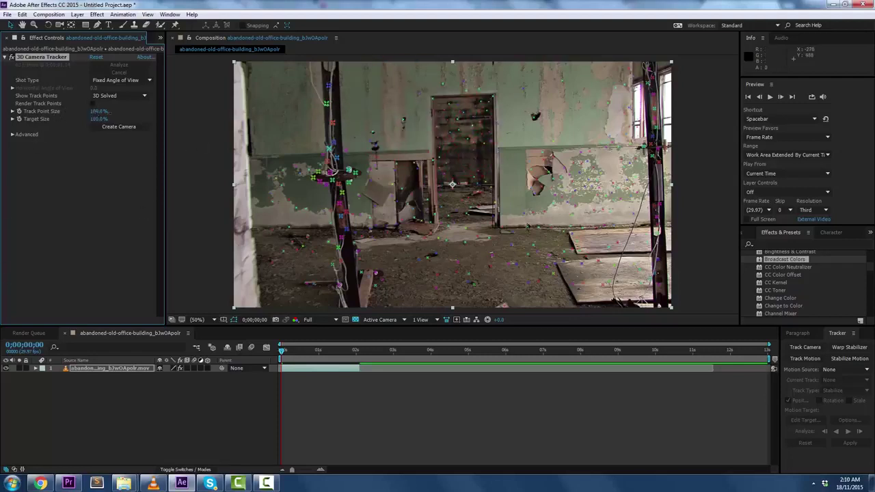
Step: Set the 3D Camera Tracker's Track Point Size to 237% and reselect the effect to display points
left_click_drag(100, 111, 162, 108)
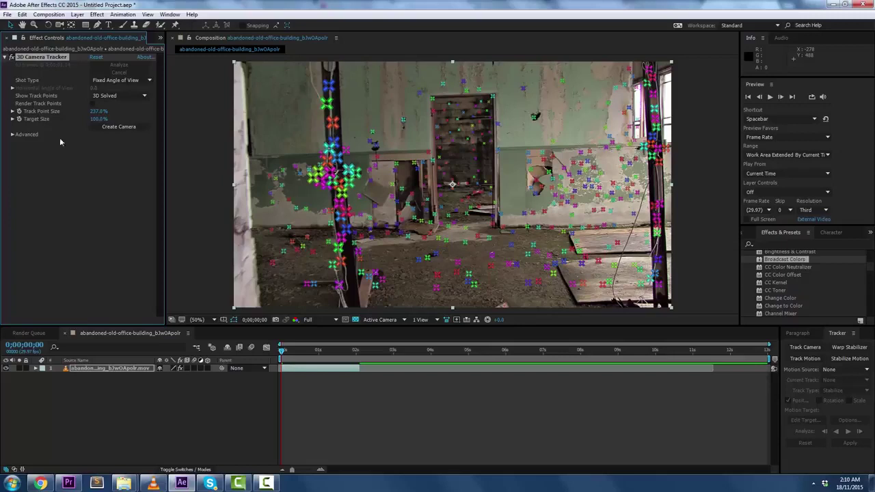
left_click(12, 134)
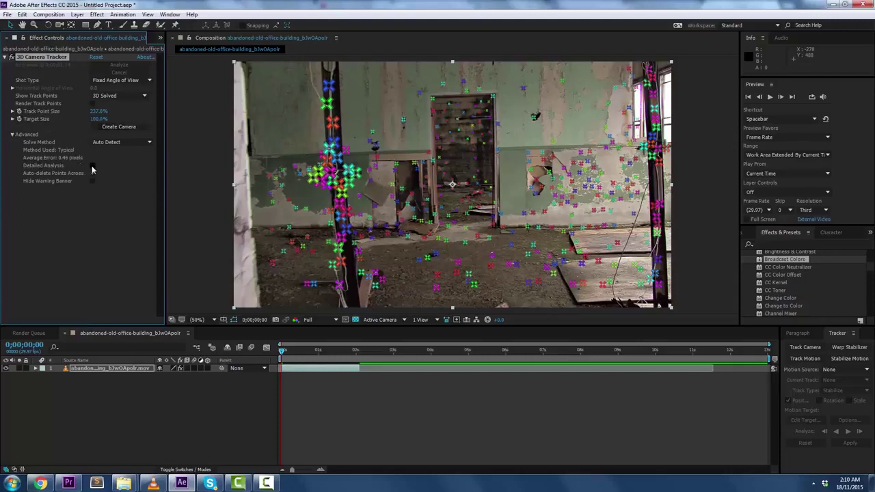
left_click(12, 135)
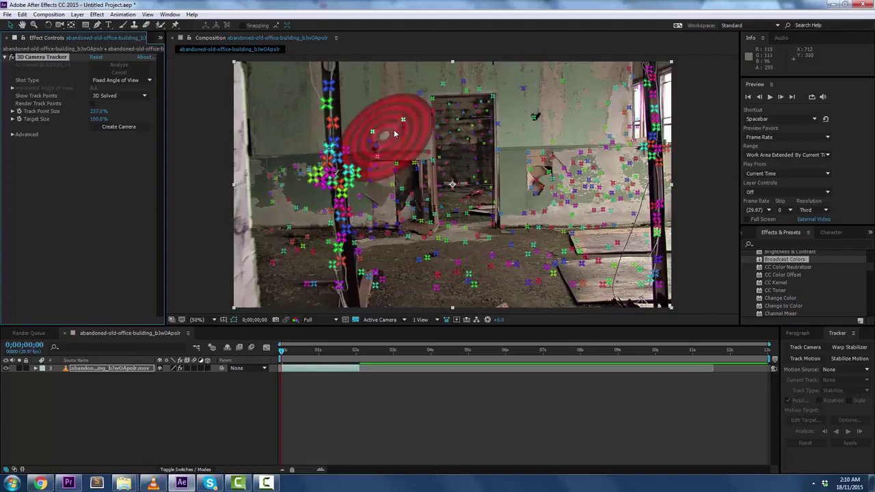
left_click(86, 369)
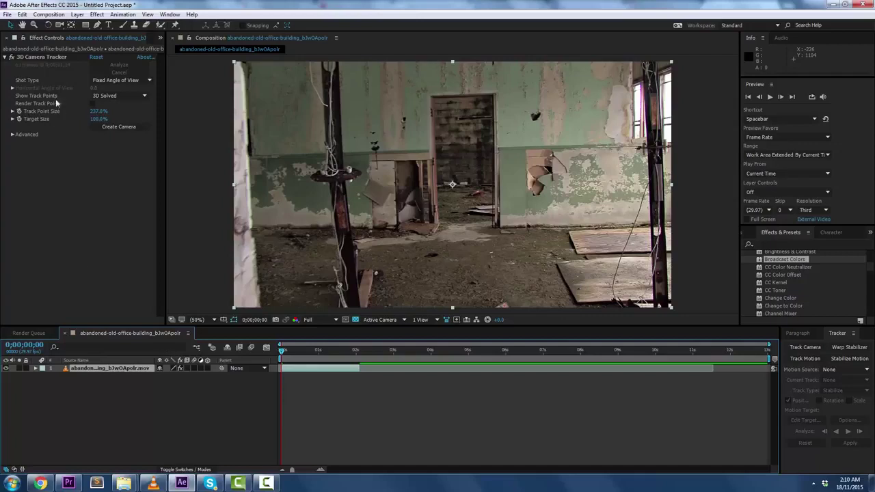
left_click(50, 58)
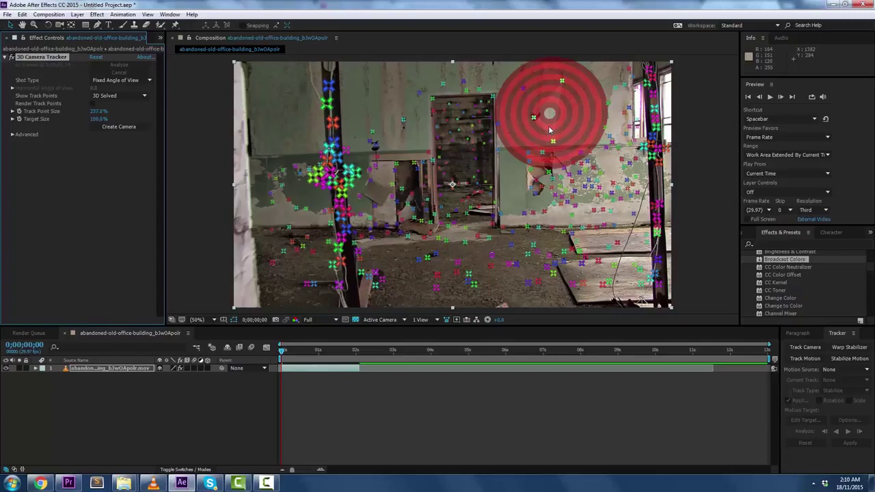
Step: Create a test solid and camera from three track points high on the wall
left_click(548, 127)
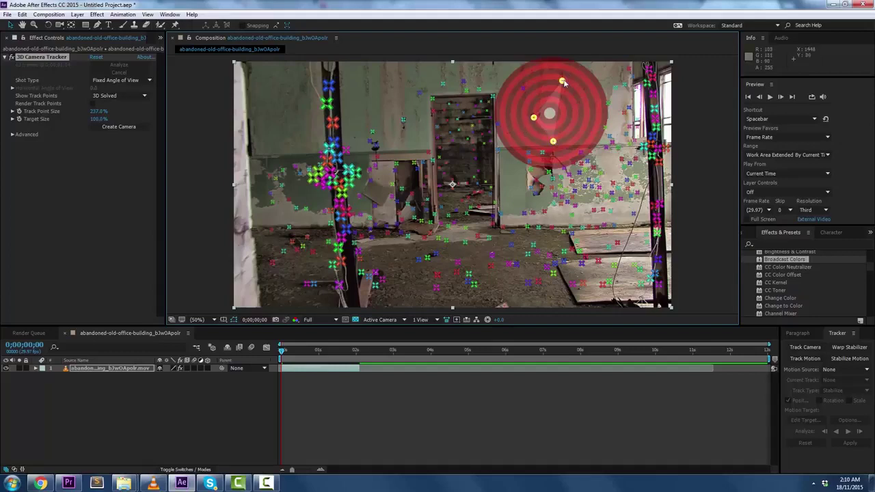
right_click(552, 115)
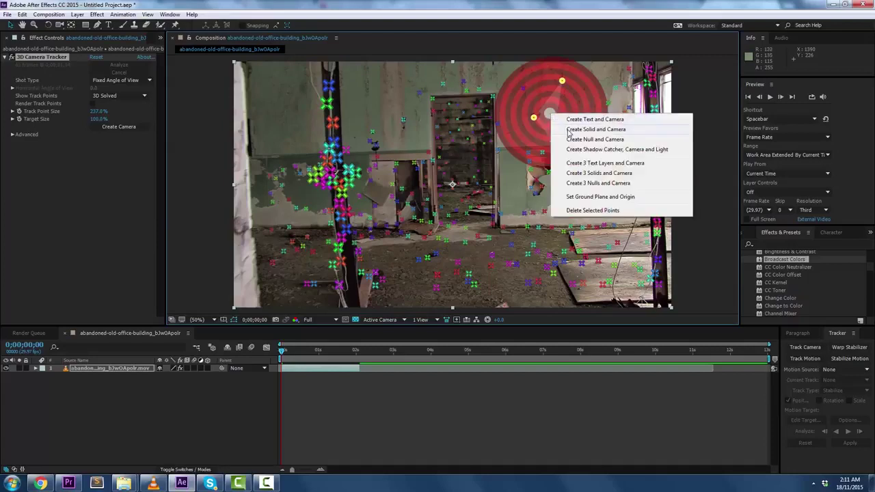
left_click(569, 130)
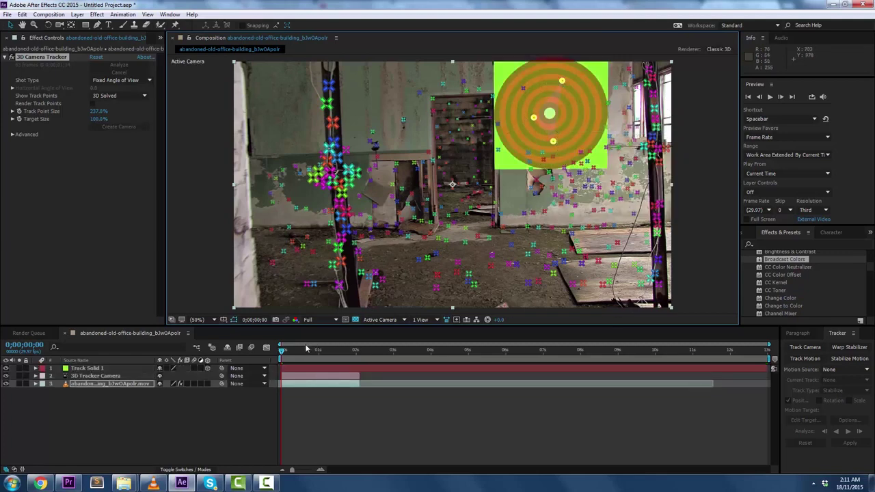
Step: Scrub a few frames to check the track, then select the green Track Solid 1
left_click_drag(282, 352, 296, 354)
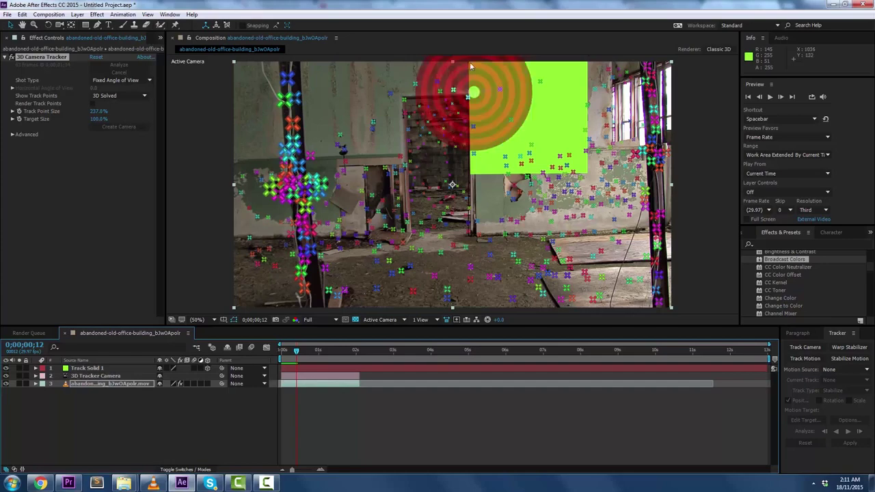
mouse_move(297, 351)
left_mouse_down()
mouse_move(309, 351)
mouse_move(281, 351)
left_mouse_up()
left_click(303, 370)
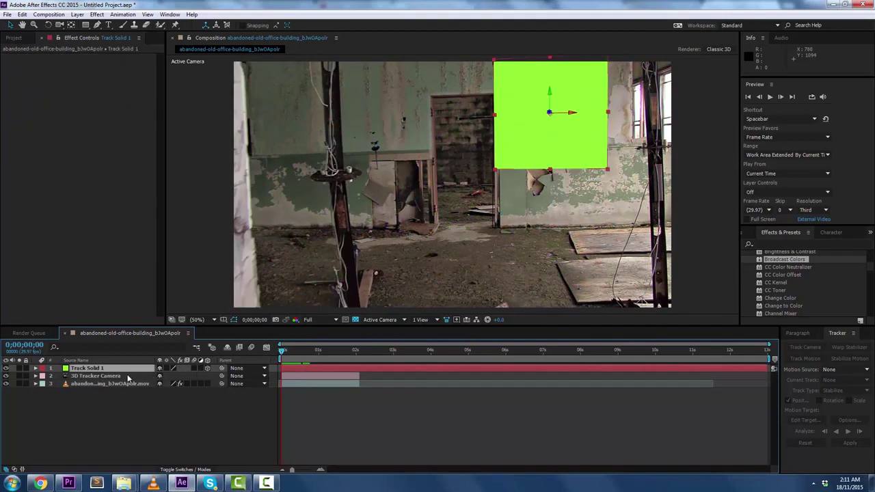
Step: Delete the green test solid and reselect the footage's 3D Camera Tracker to show track points
key("Delete")
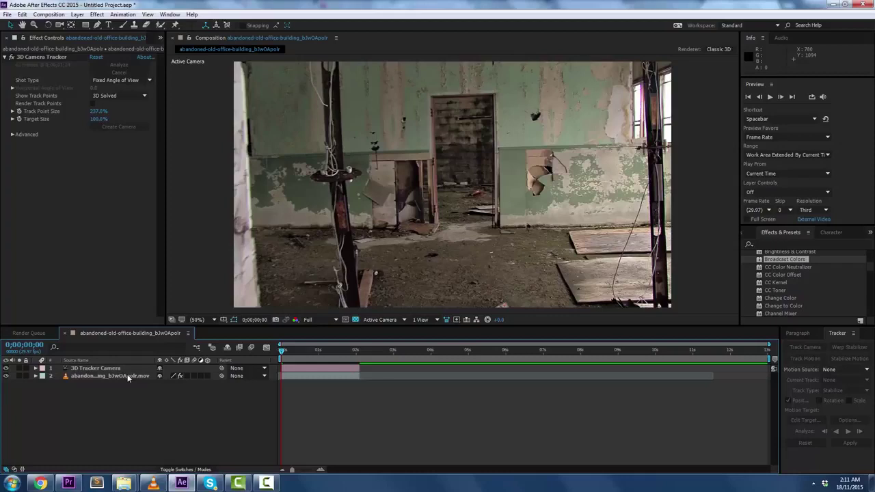
left_click(85, 369)
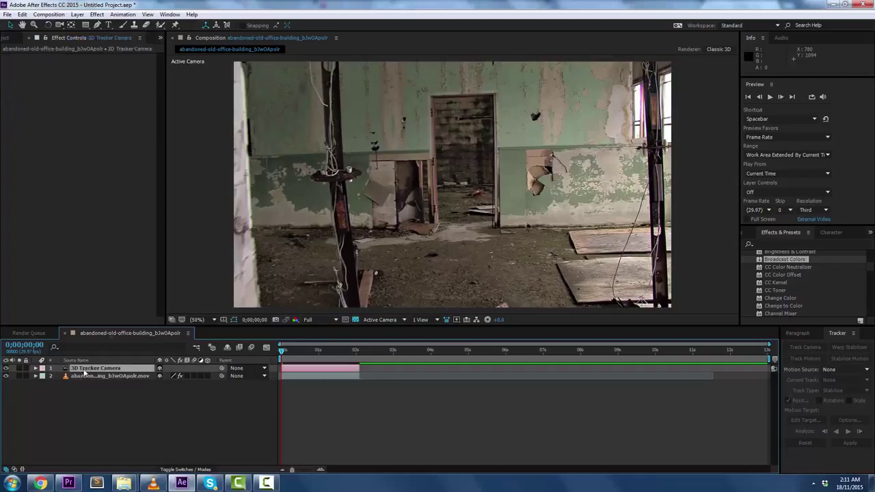
left_click(93, 376)
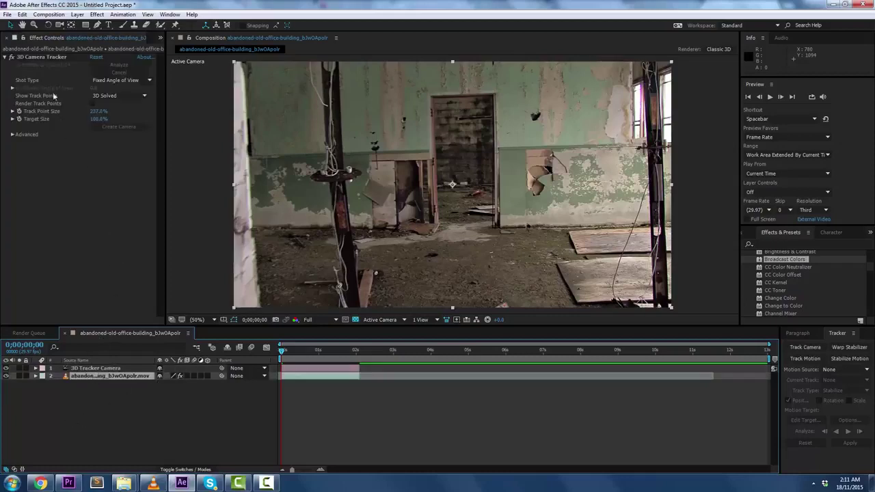
left_click(47, 57)
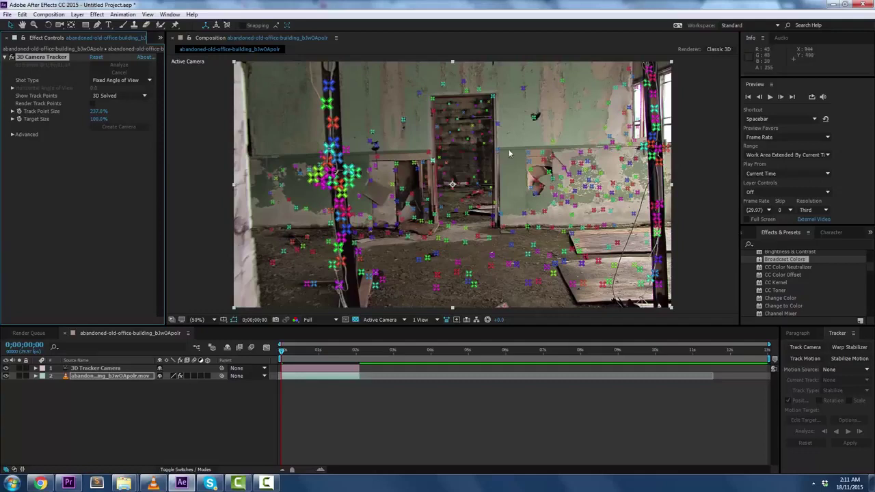
Step: Set the ground plane and origin on the track points at the wall target
left_click(551, 114)
right_click(550, 114)
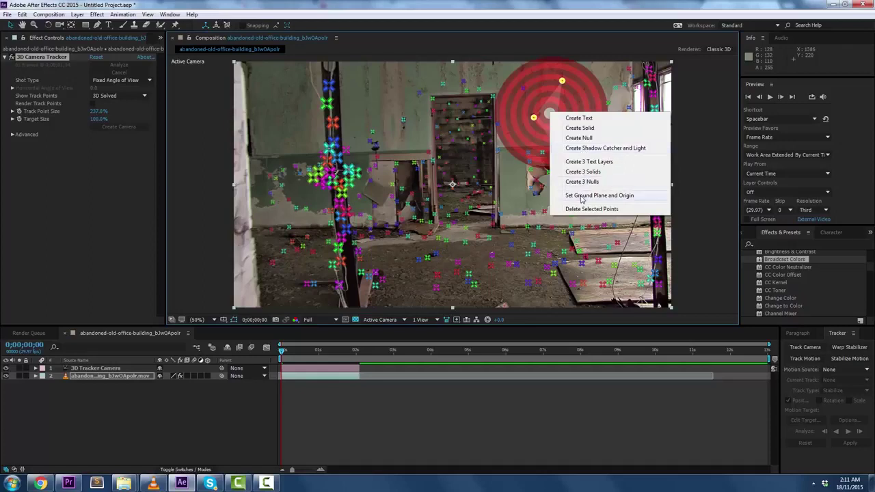
left_click(584, 196)
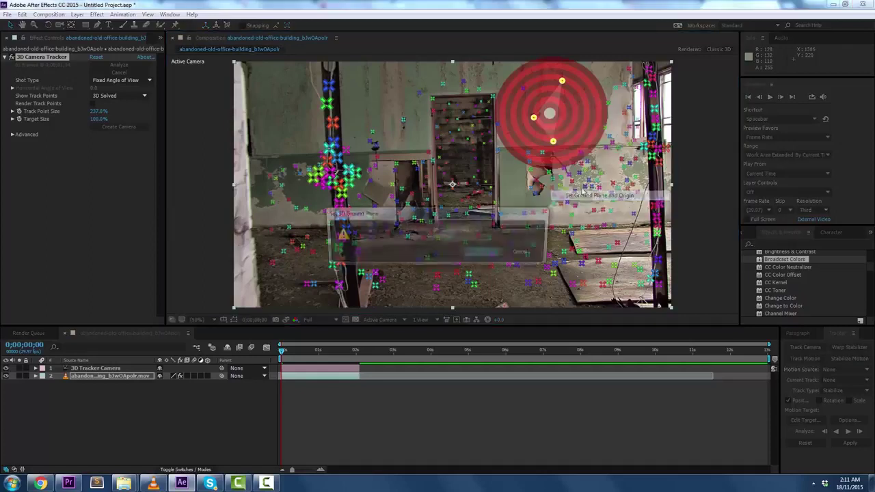
left_click(483, 254)
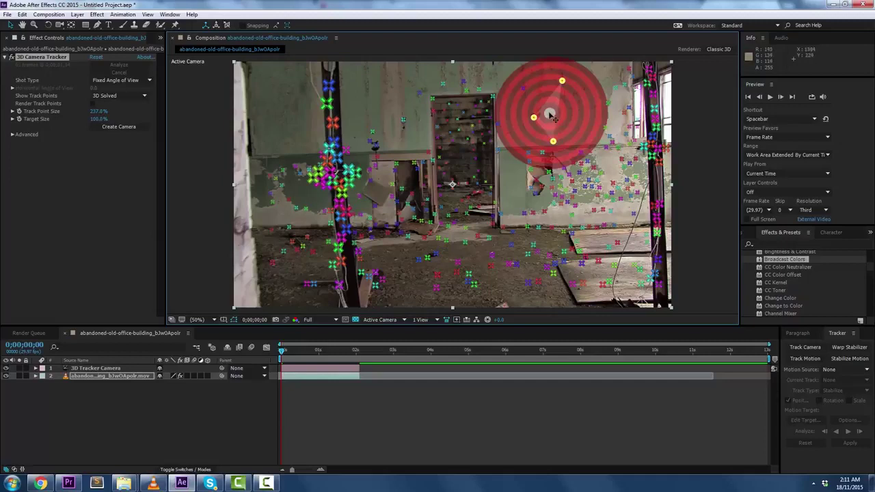
Step: Create a solid and camera on the wall target and scrub to confirm it stays put
right_click(552, 117)
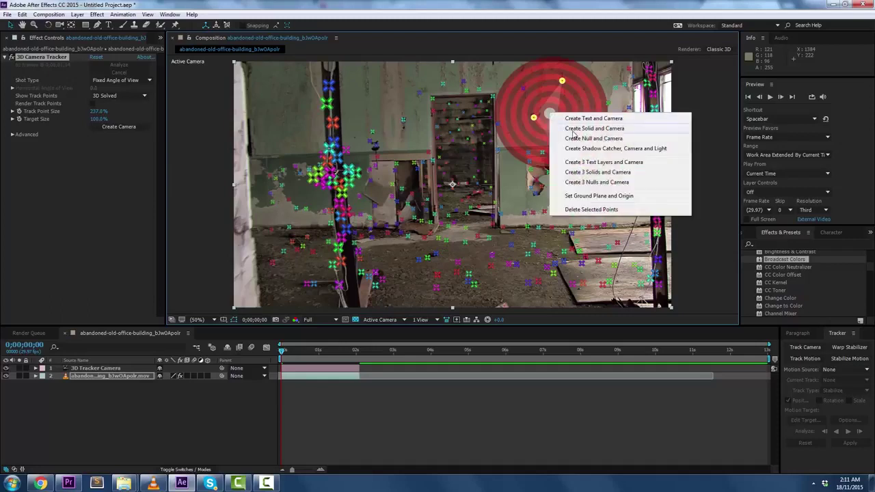
left_click(573, 130)
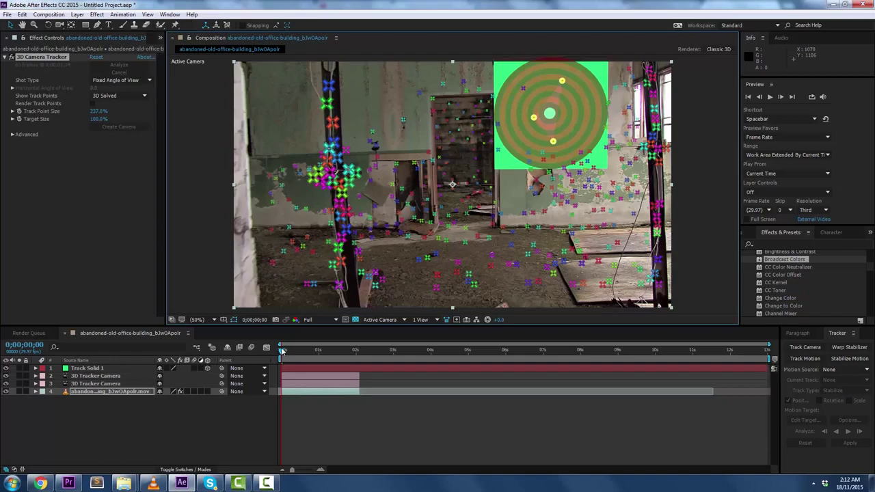
mouse_move(281, 349)
left_mouse_down()
mouse_move(303, 352)
mouse_move(281, 351)
left_mouse_up()
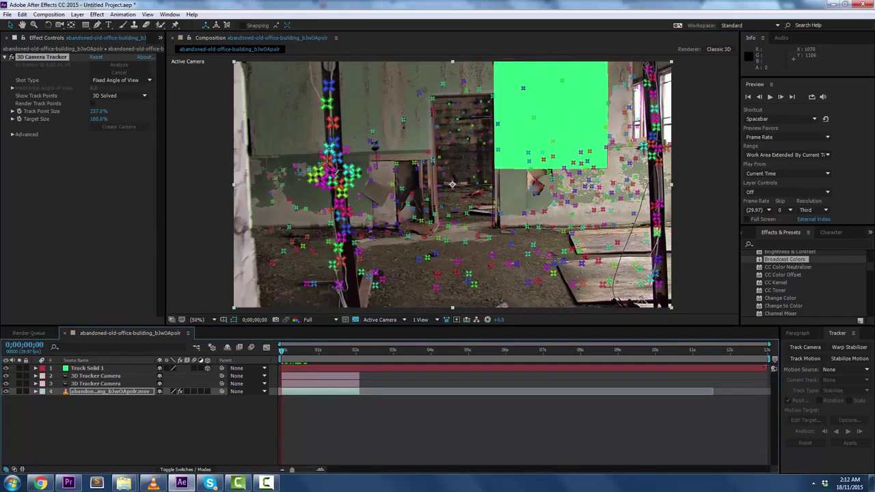
Step: Trim the solid's out point to about 2 seconds and return time to 0;00;00;12
left_click_drag(767, 368, 361, 378)
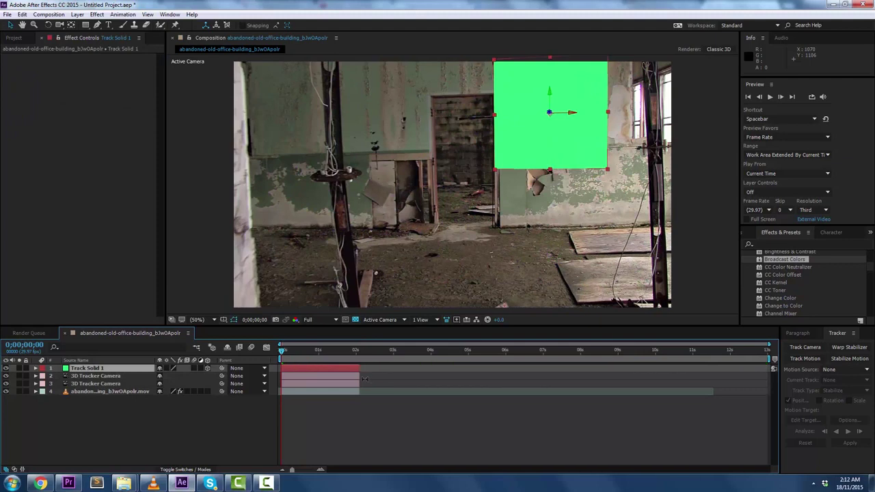
left_click(296, 351)
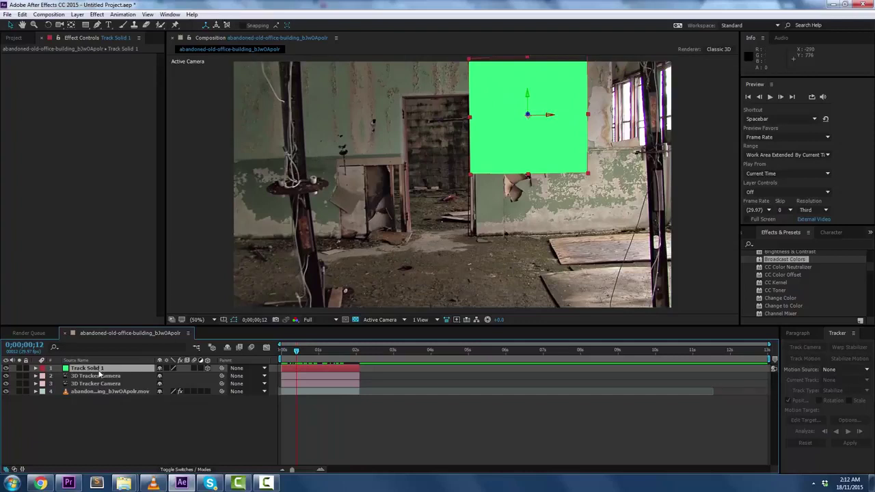
left_click(15, 37)
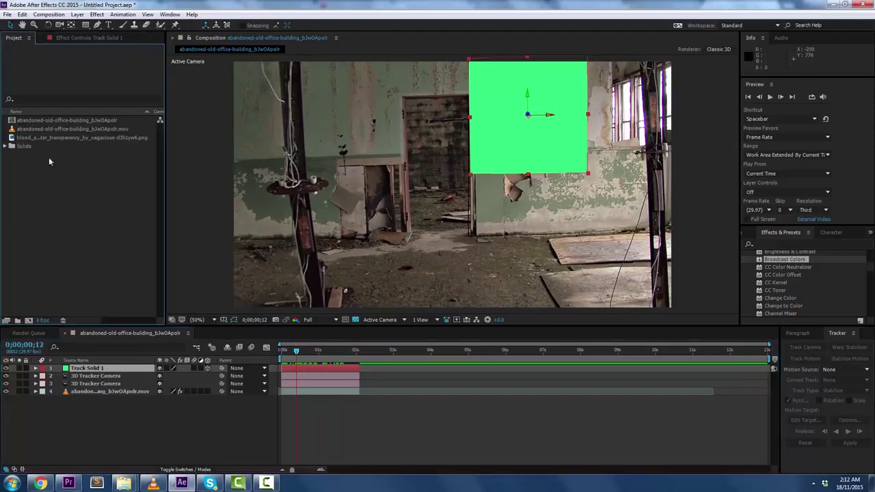
Step: Add blood_splatter_transparency PNG to the timeline, enable 3D Layer, and trim it to end near 2s
left_click(61, 137)
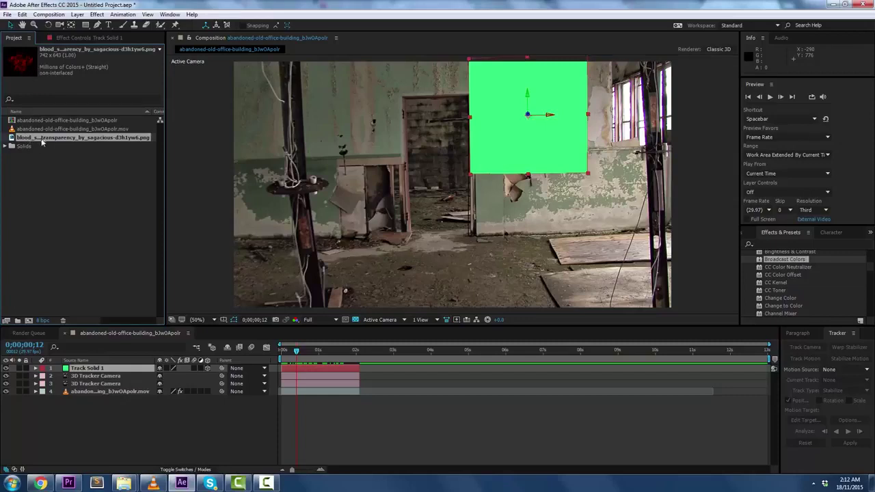
left_click_drag(43, 137, 84, 370)
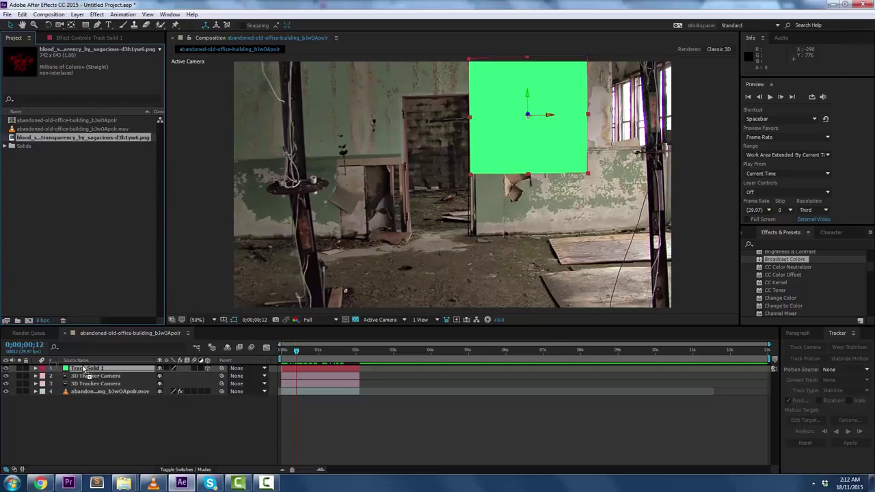
left_click_drag(83, 369, 84, 371)
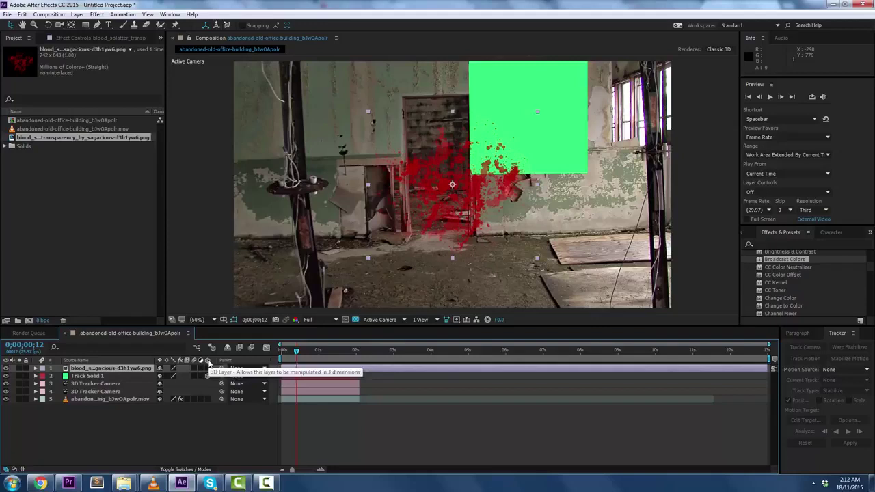
left_click(208, 369)
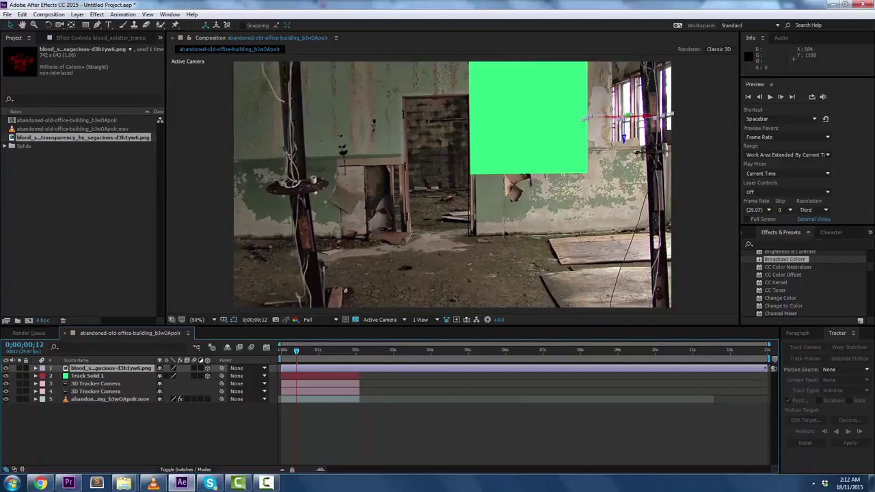
left_click_drag(767, 368, 360, 368)
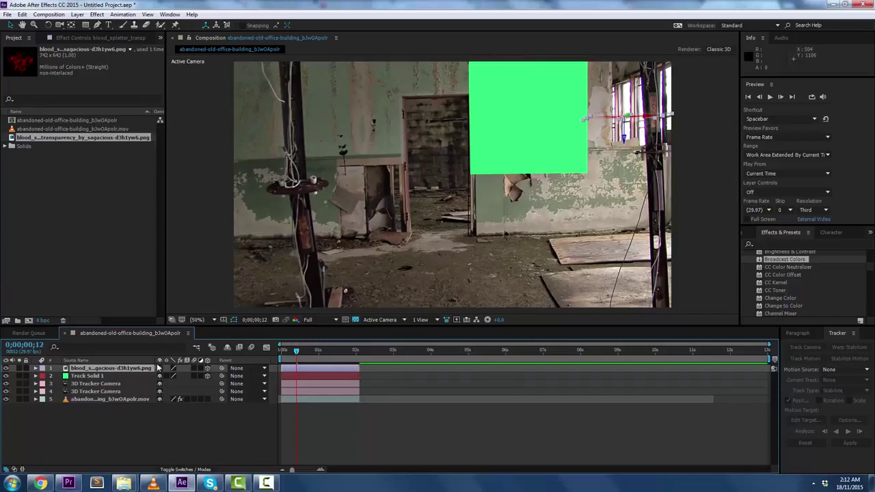
Step: Scale Track Solid 1 down and shift it lower on the wall, just above the torn wallpaper
left_click(90, 377)
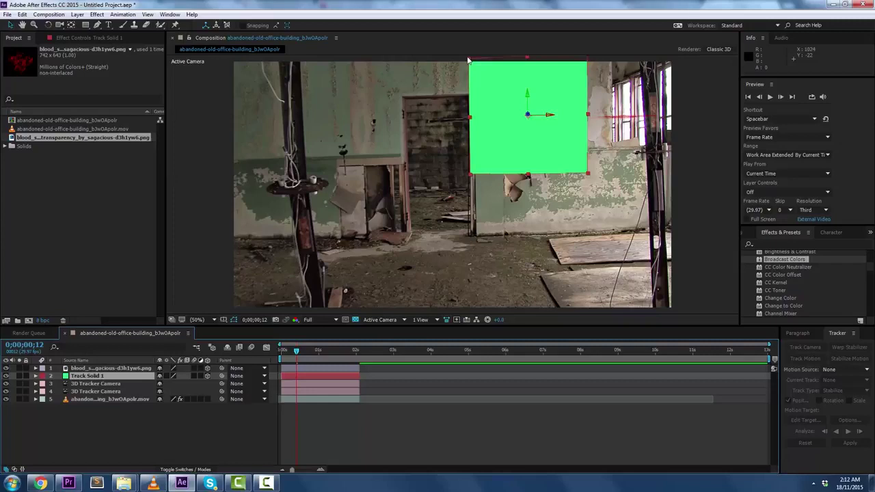
left_click_drag(468, 61, 486, 80)
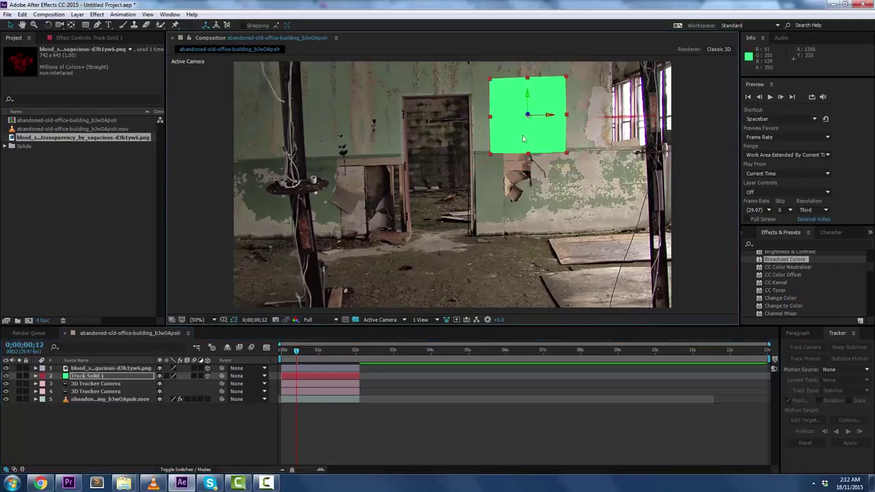
mouse_move(523, 139)
left_mouse_down()
mouse_move(521, 124)
mouse_move(521, 152)
left_mouse_up()
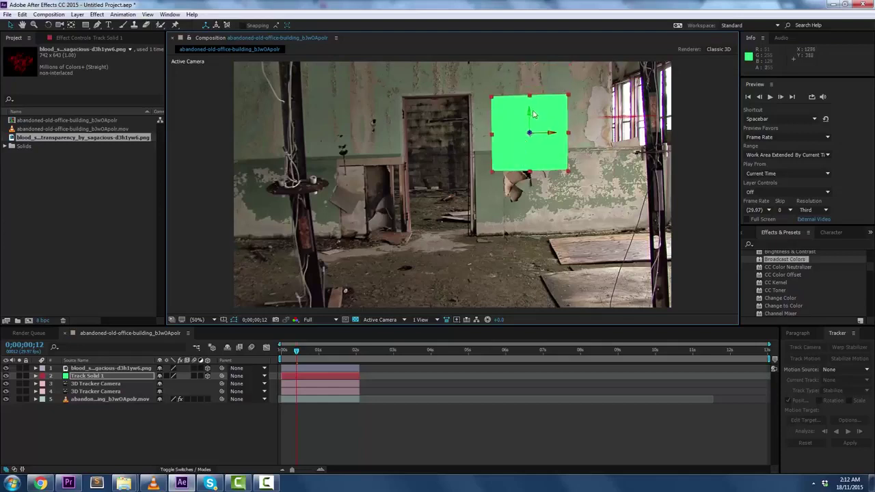
left_click_drag(533, 113, 549, 53)
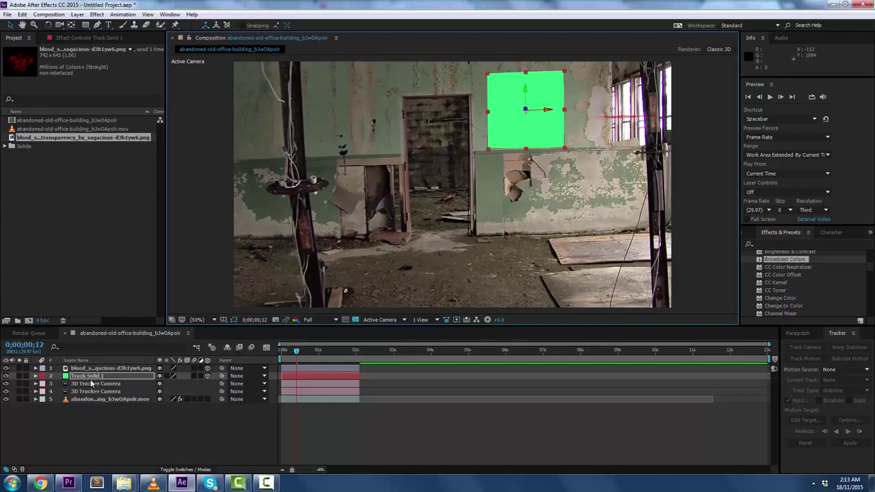
key("Return")
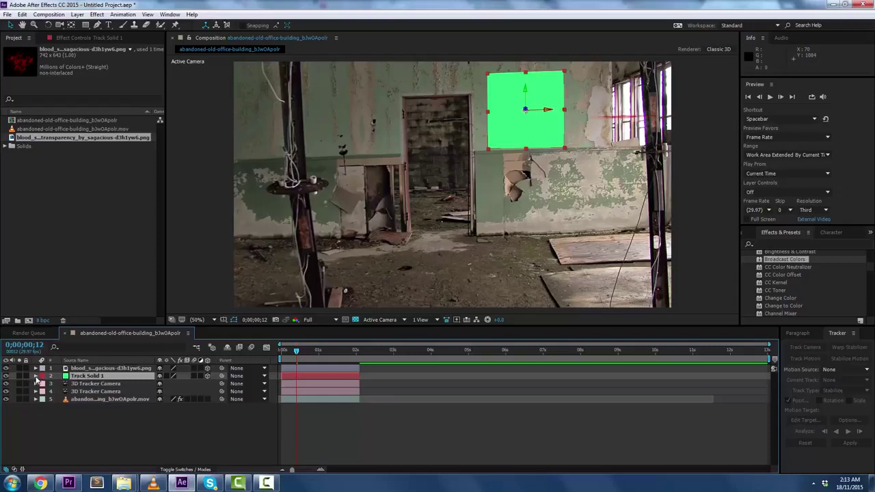
Step: Copy all of Track Solid 1's tracked transform properties
left_click(36, 376)
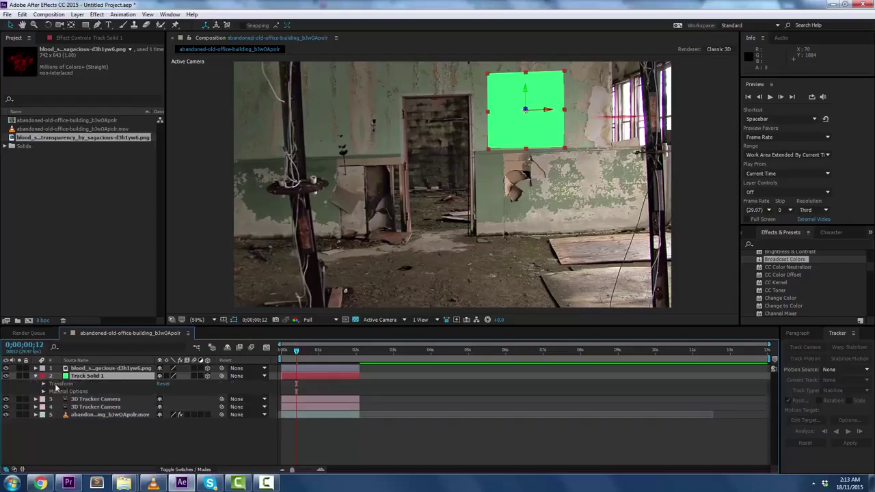
left_click(43, 384)
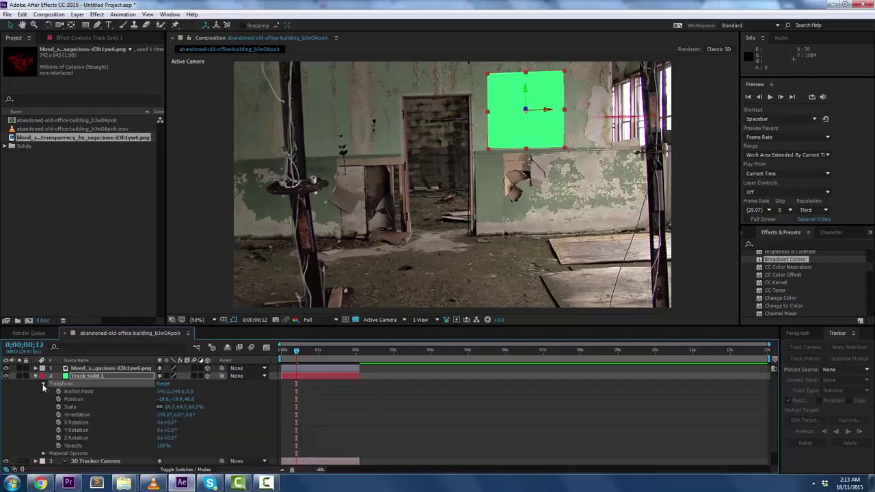
left_click(74, 392)
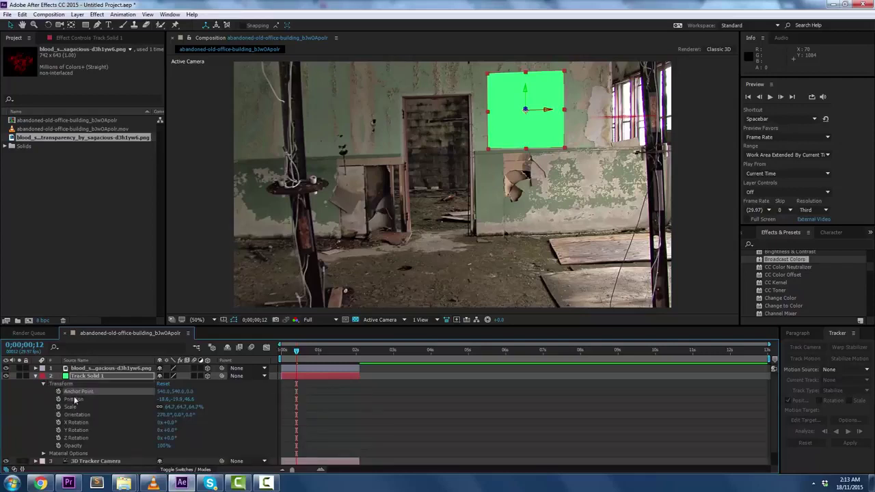
left_click(80, 446, "shift")
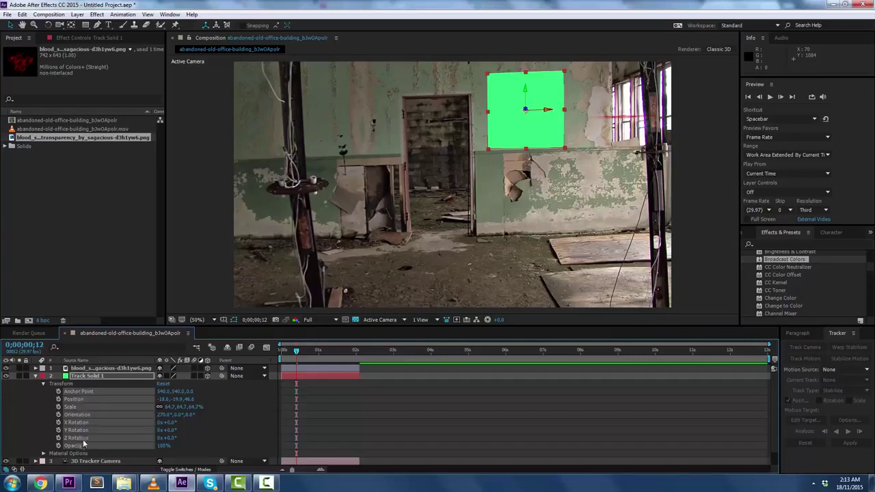
left_click(22, 15)
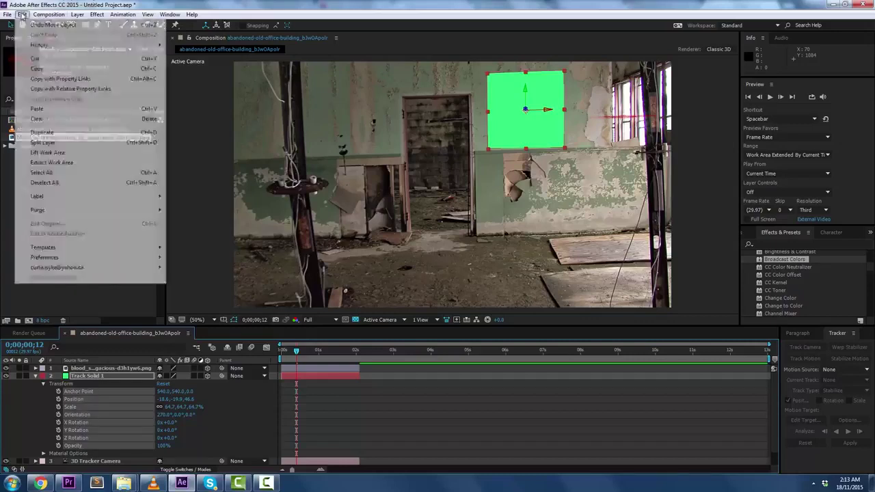
left_click(37, 69)
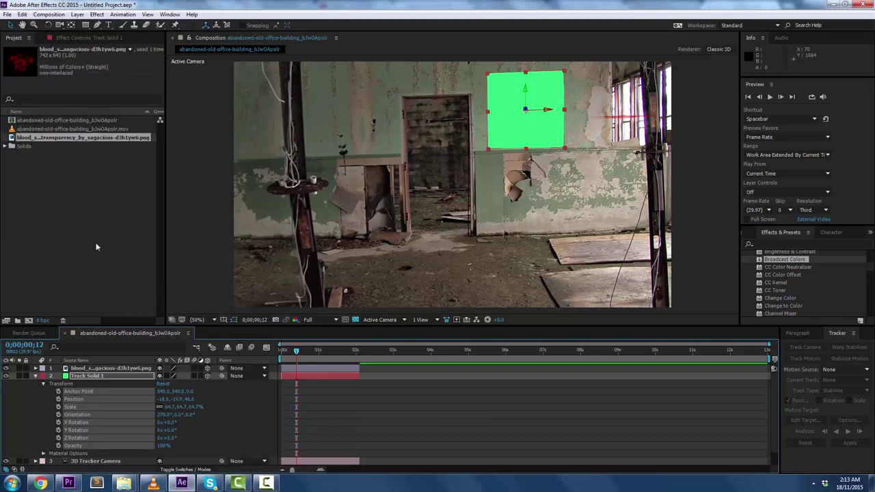
Step: Paste the solid's transform properties onto the blood splatter layer
left_click(108, 370)
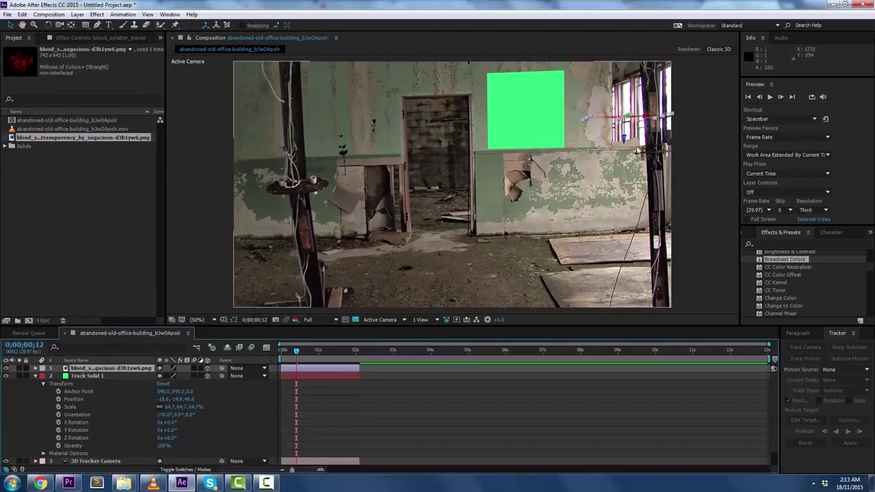
left_click(24, 13)
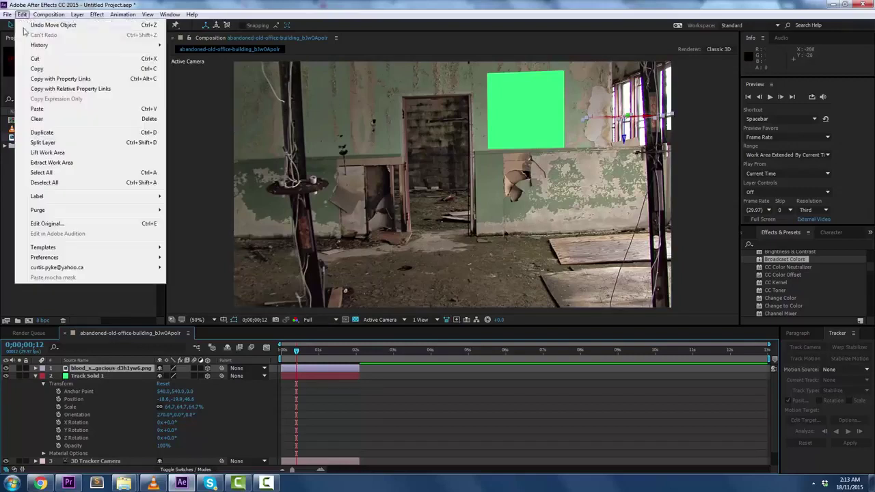
left_click(41, 111)
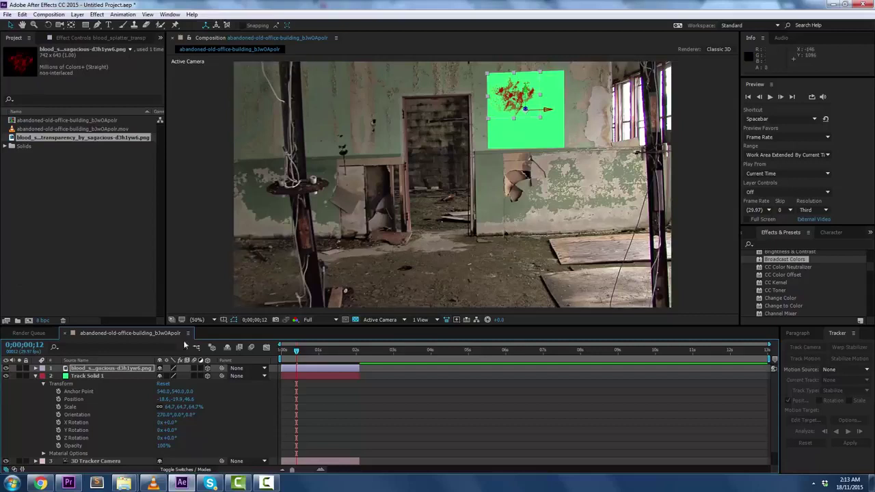
left_click(40, 377)
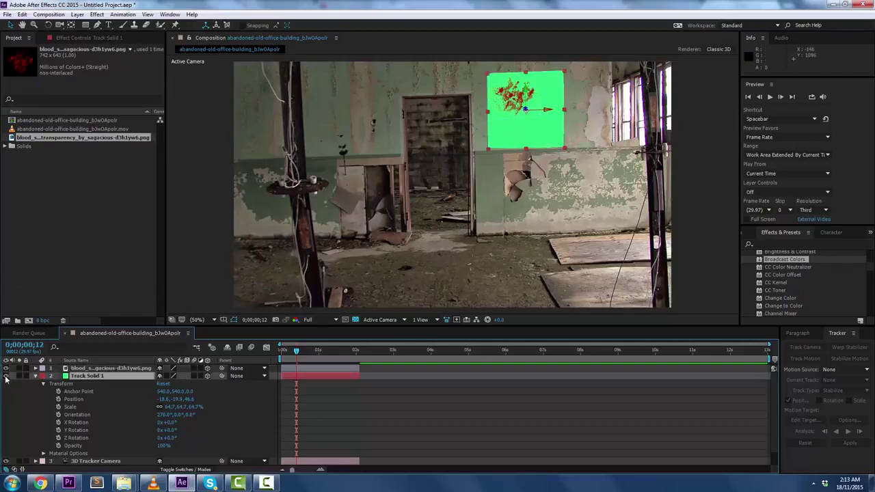
Step: Hide Track Solid 1, then enlarge the blood splatter and shift it down-right at frame 23
left_click(6, 376)
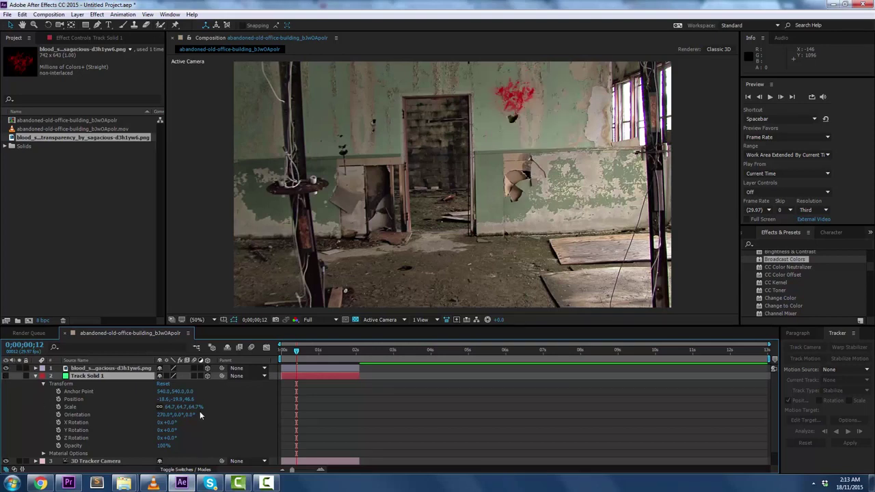
mouse_move(296, 350)
left_mouse_down()
mouse_move(279, 349)
mouse_move(325, 354)
mouse_move(302, 348)
mouse_move(313, 350)
left_mouse_up()
left_click_drag(314, 353, 314, 353)
left_click(130, 368)
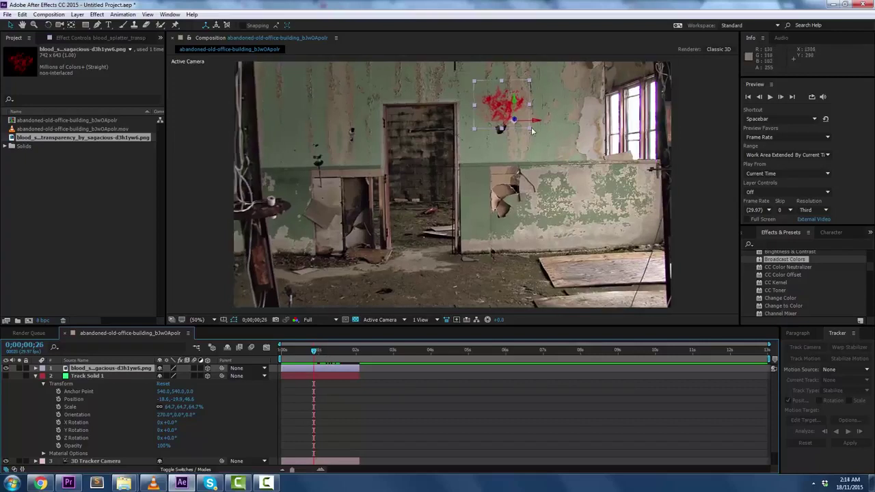
left_click_drag(530, 128, 544, 147)
left_click_drag(495, 84, 519, 114)
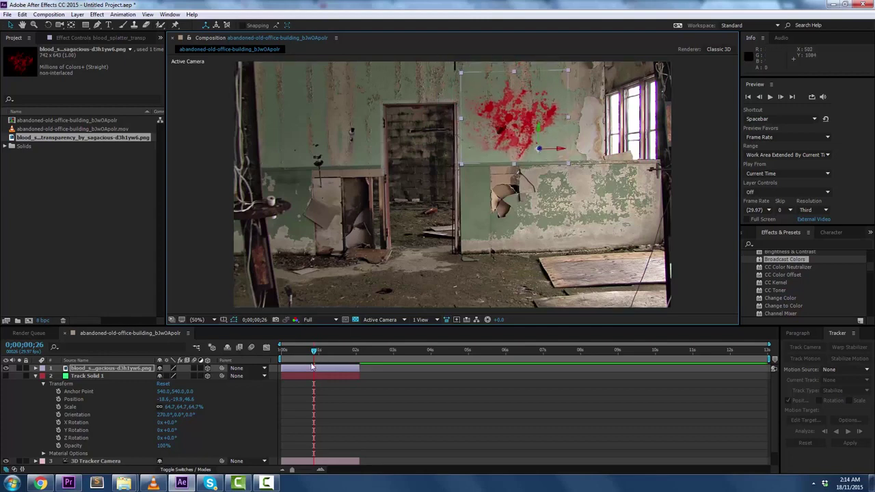
Step: Preview the composition from the first frame to check the tracked splatter
left_click_drag(314, 350, 272, 360)
key("space")
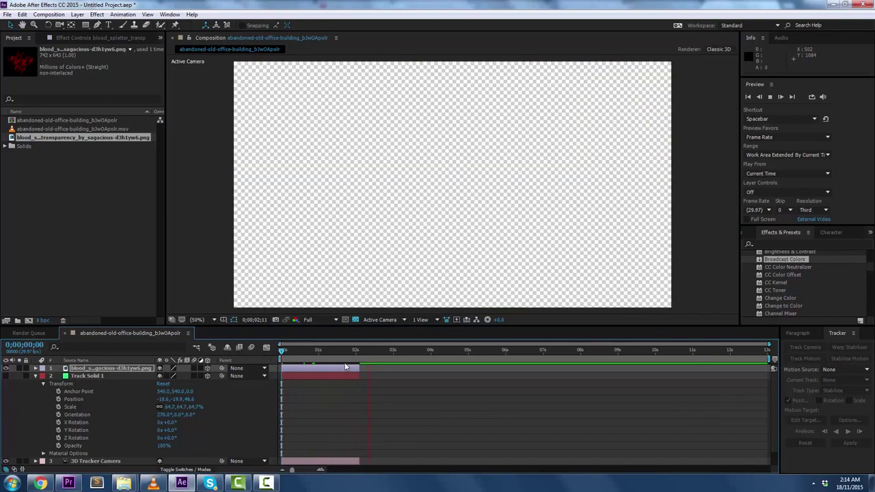
left_click(287, 350)
mouse_move(285, 349)
left_mouse_down()
mouse_move(272, 360)
mouse_move(328, 359)
mouse_move(272, 360)
left_mouse_up()
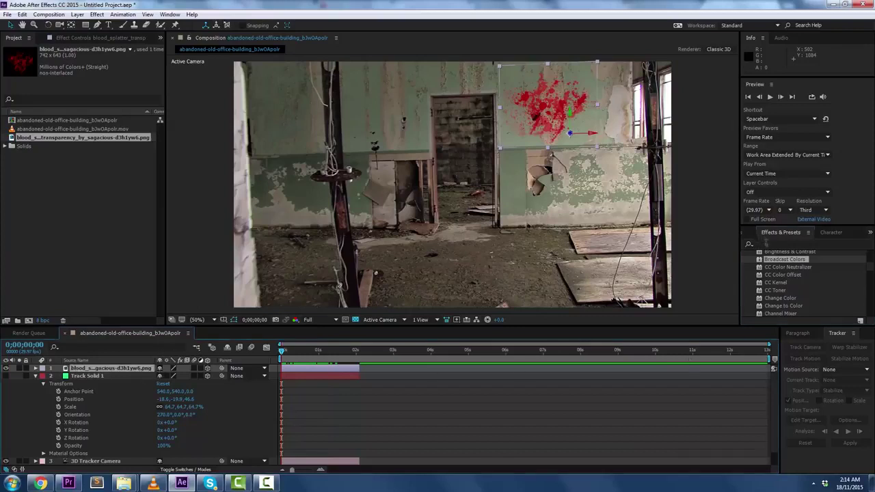
Step: Apply Brightness & Contrast to the blood splatter with Brightness -70 and Contrast 15
left_click(779, 244)
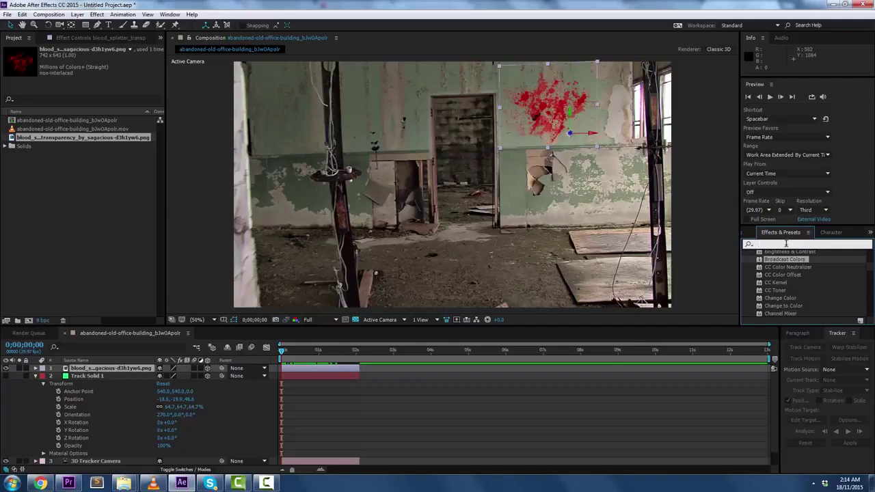
left_click_drag(786, 252, 106, 370)
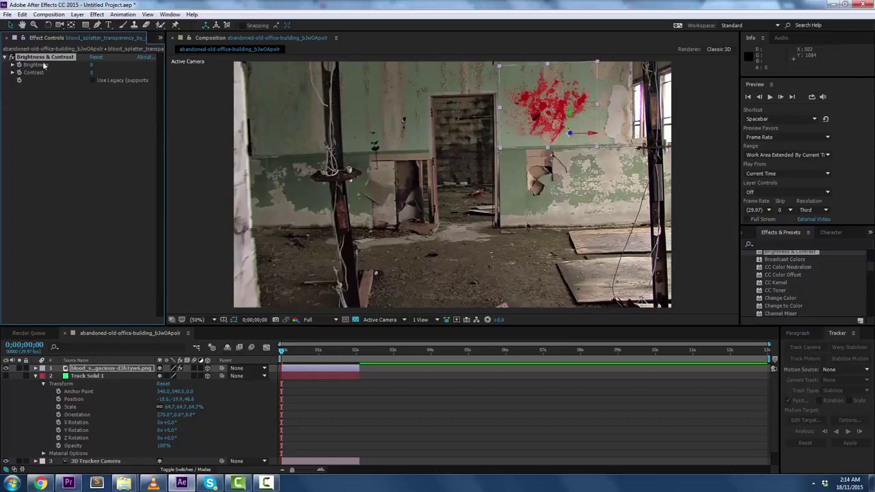
left_click(49, 193)
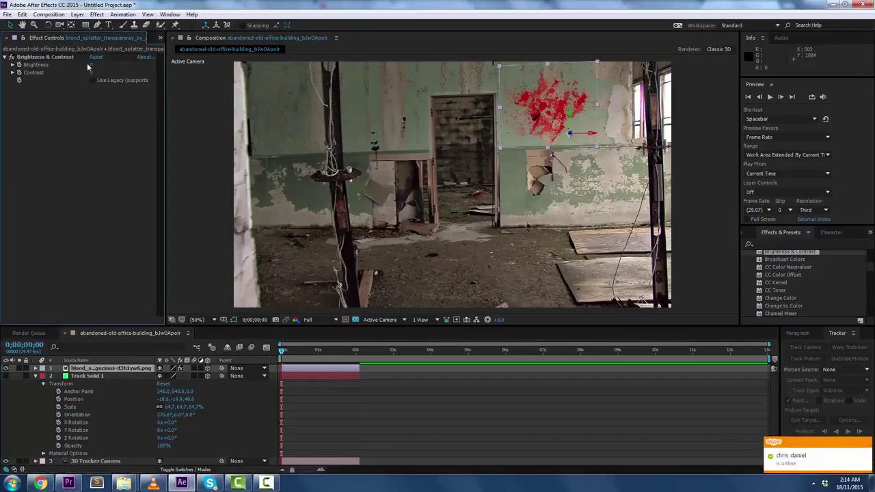
left_click_drag(91, 65, 84, 61)
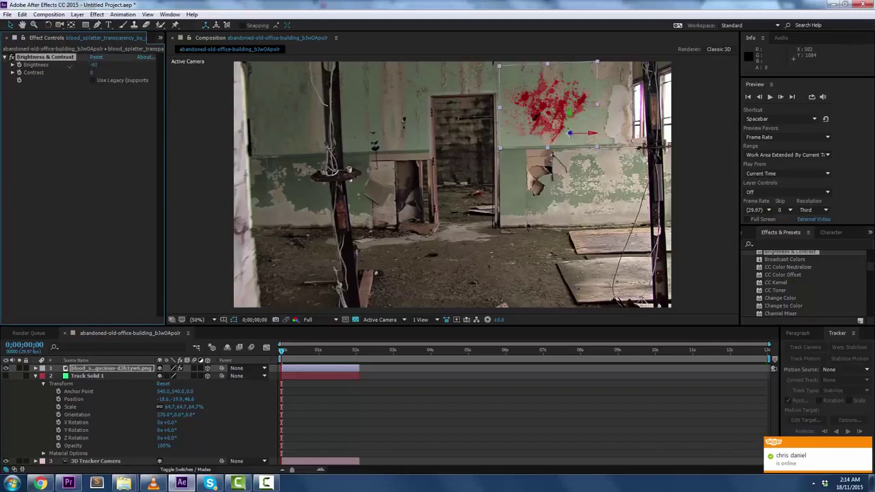
mouse_move(92, 72)
left_mouse_down()
mouse_move(103, 72)
mouse_move(93, 72)
left_mouse_up()
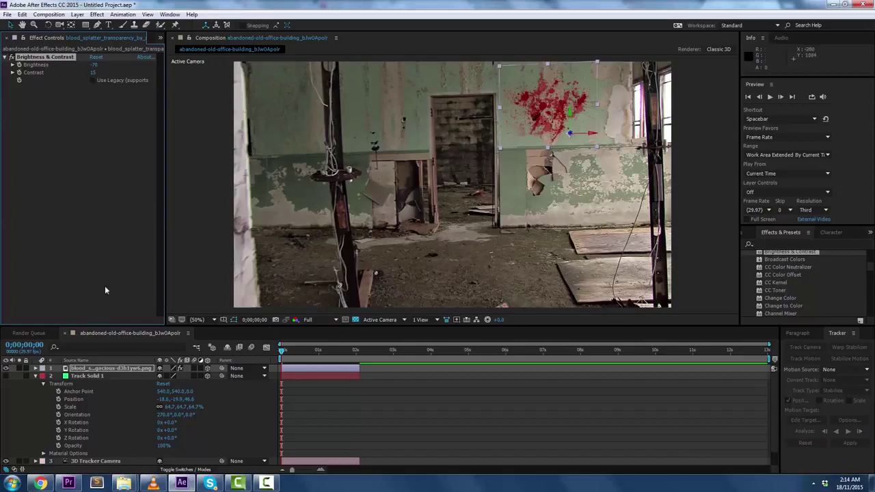
Step: Add Fast Blur from Blur & Sharpen to the blood splatter with Blurriness 3.0
scroll(780, 278, "up", 4)
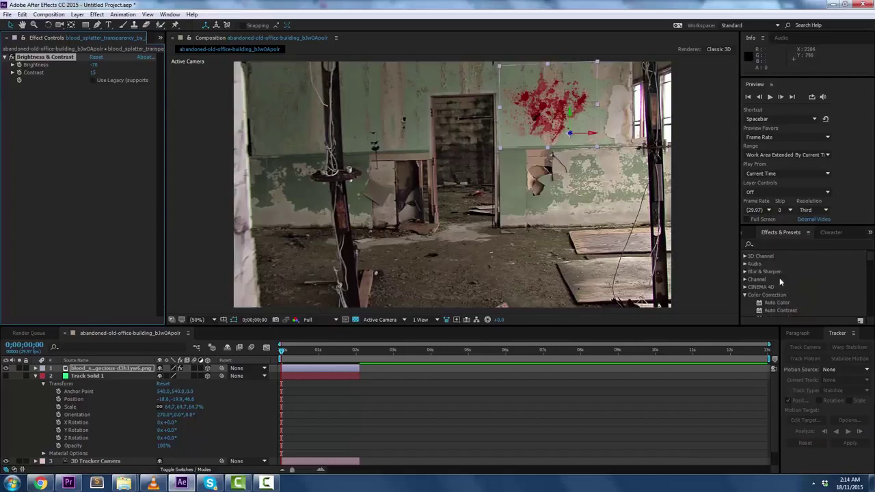
scroll(773, 292, "down", 1)
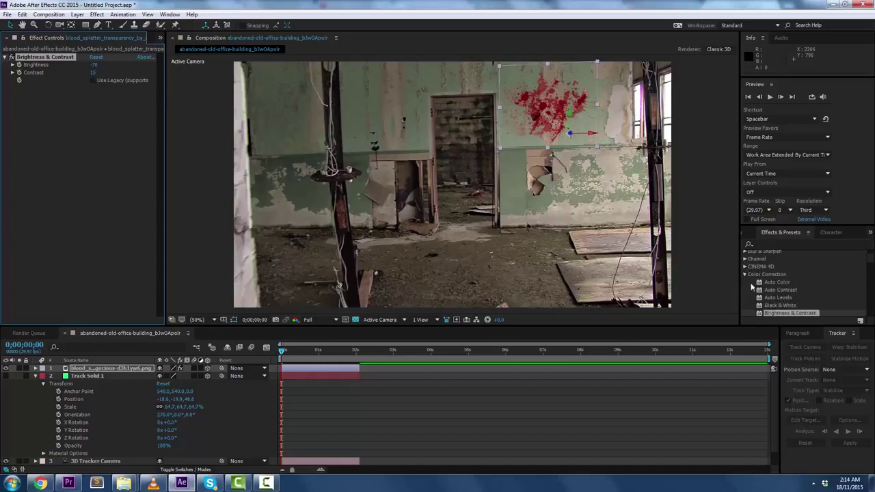
left_click(746, 274)
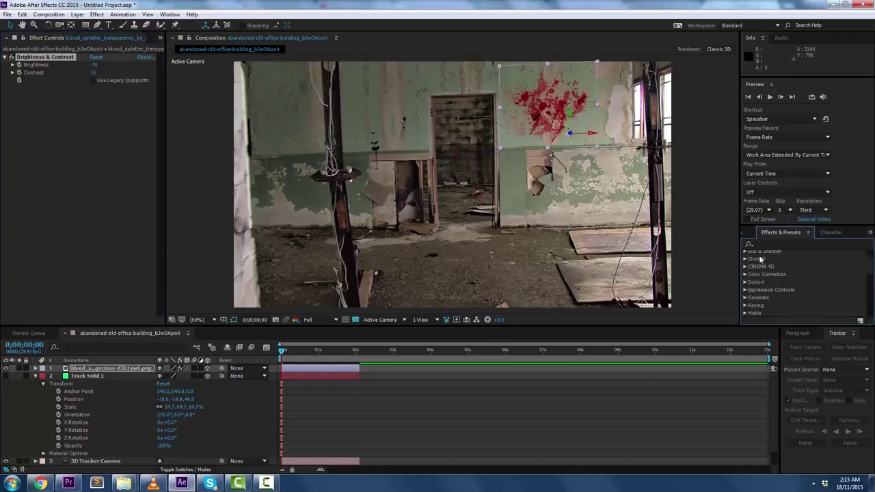
left_click(745, 272)
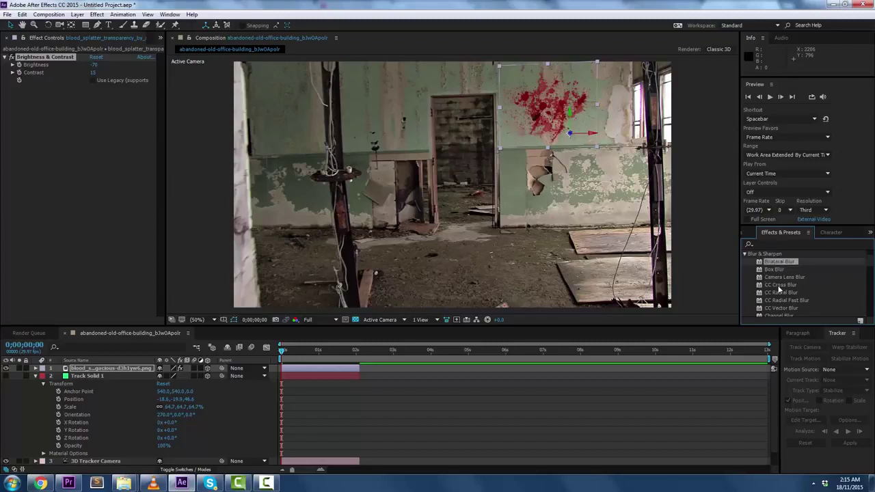
scroll(780, 287, "down", 1)
scroll(782, 288, "down", 1)
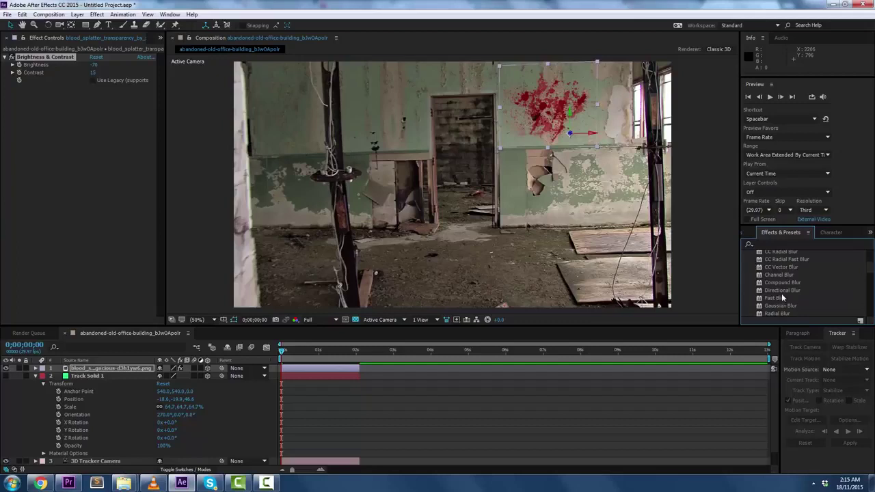
left_click(776, 299)
left_click_drag(769, 301, 96, 373)
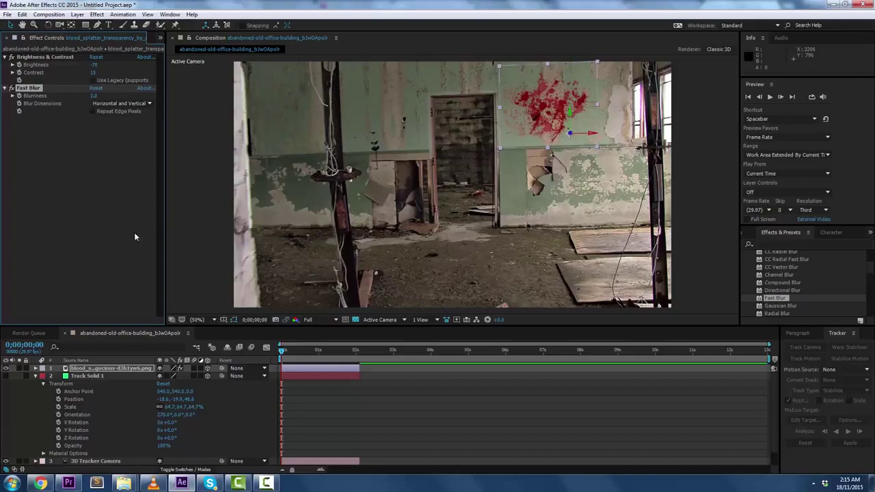
left_click_drag(101, 95, 93, 100)
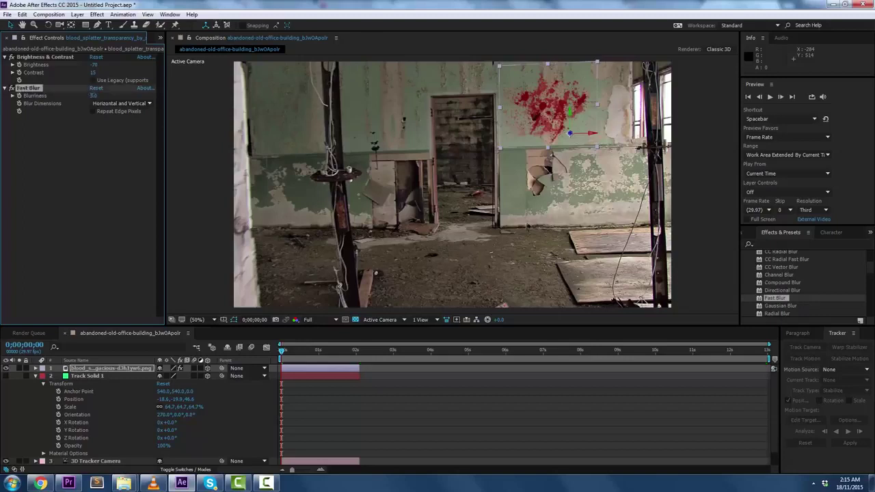
left_click(143, 200)
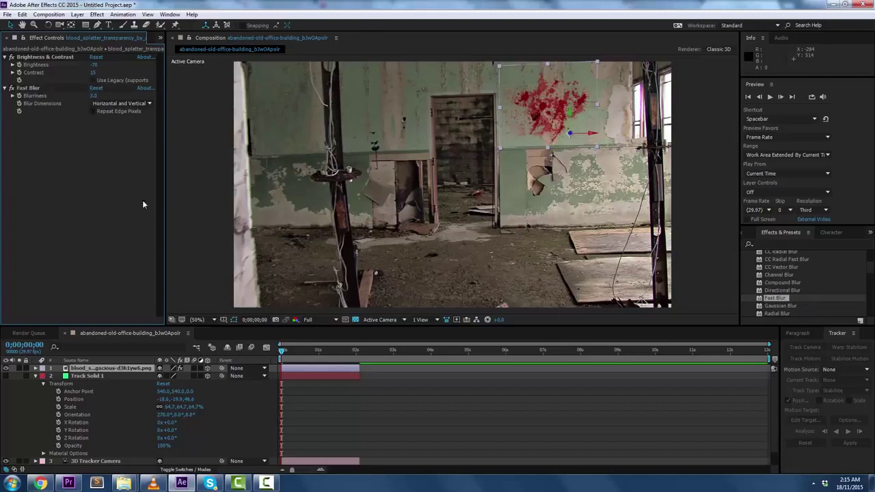
left_click(595, 178)
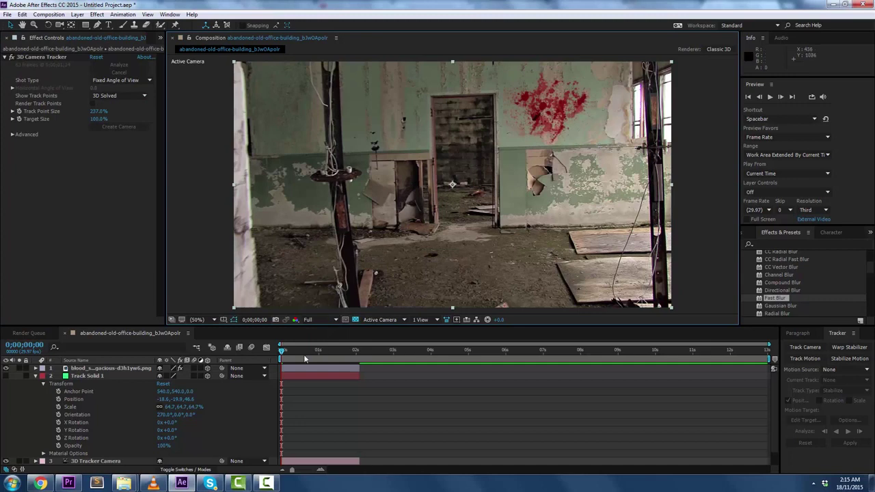
key("space")
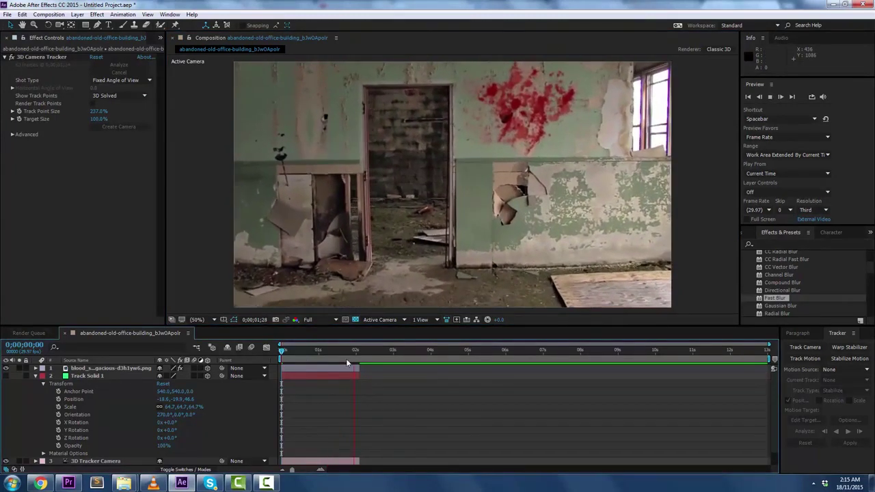
key("space")
left_click_drag(292, 347, 358, 350)
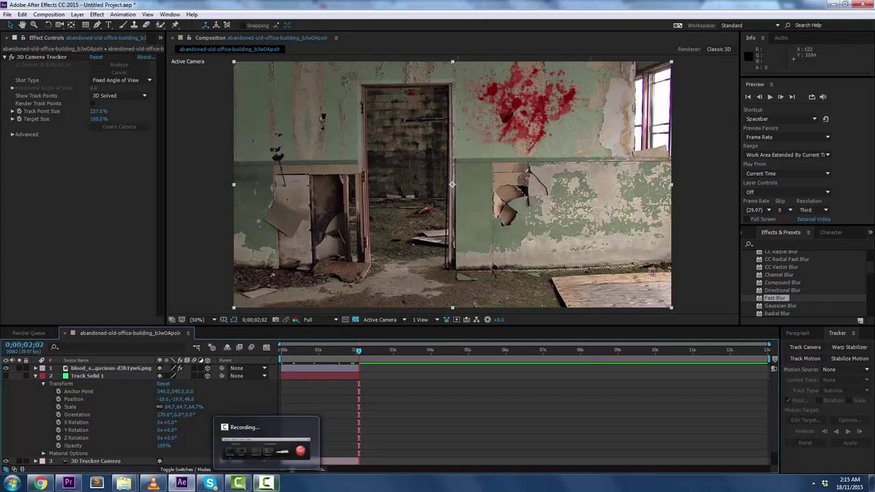
left_click(266, 483)
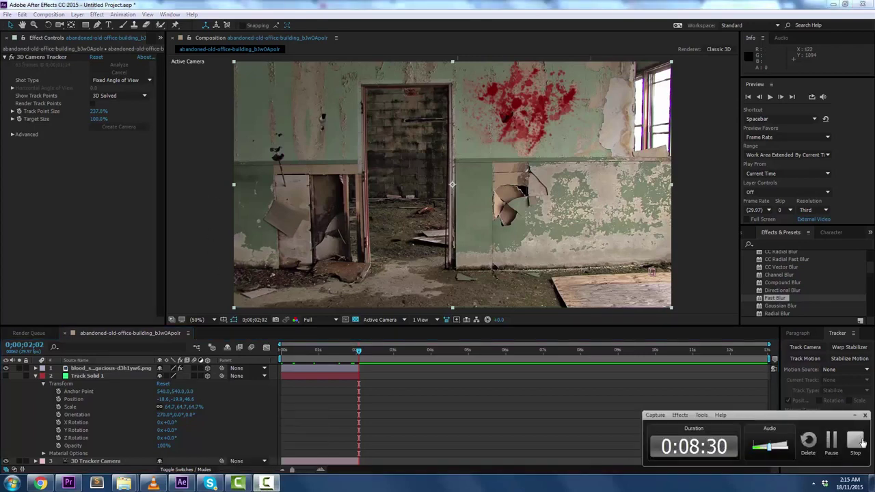